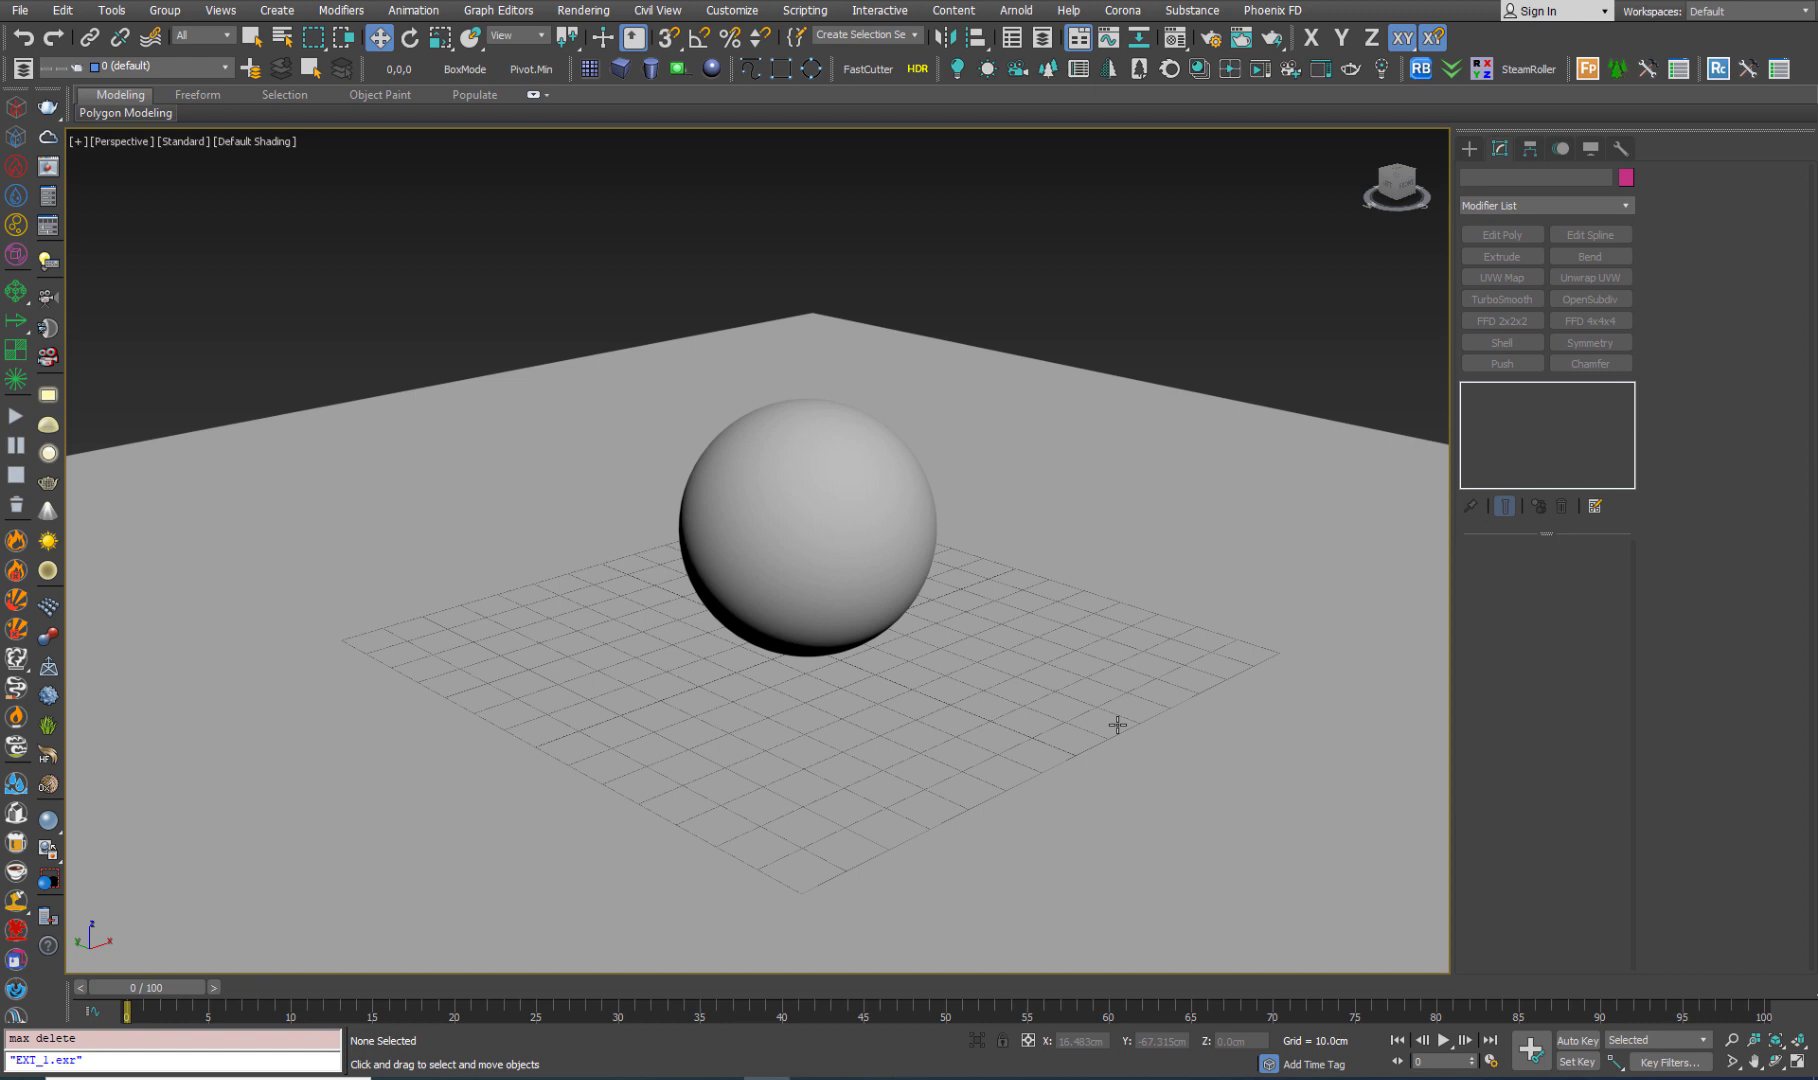
- Run the Dome Light Controler script and create a dome light in the scene
click(815, 14)
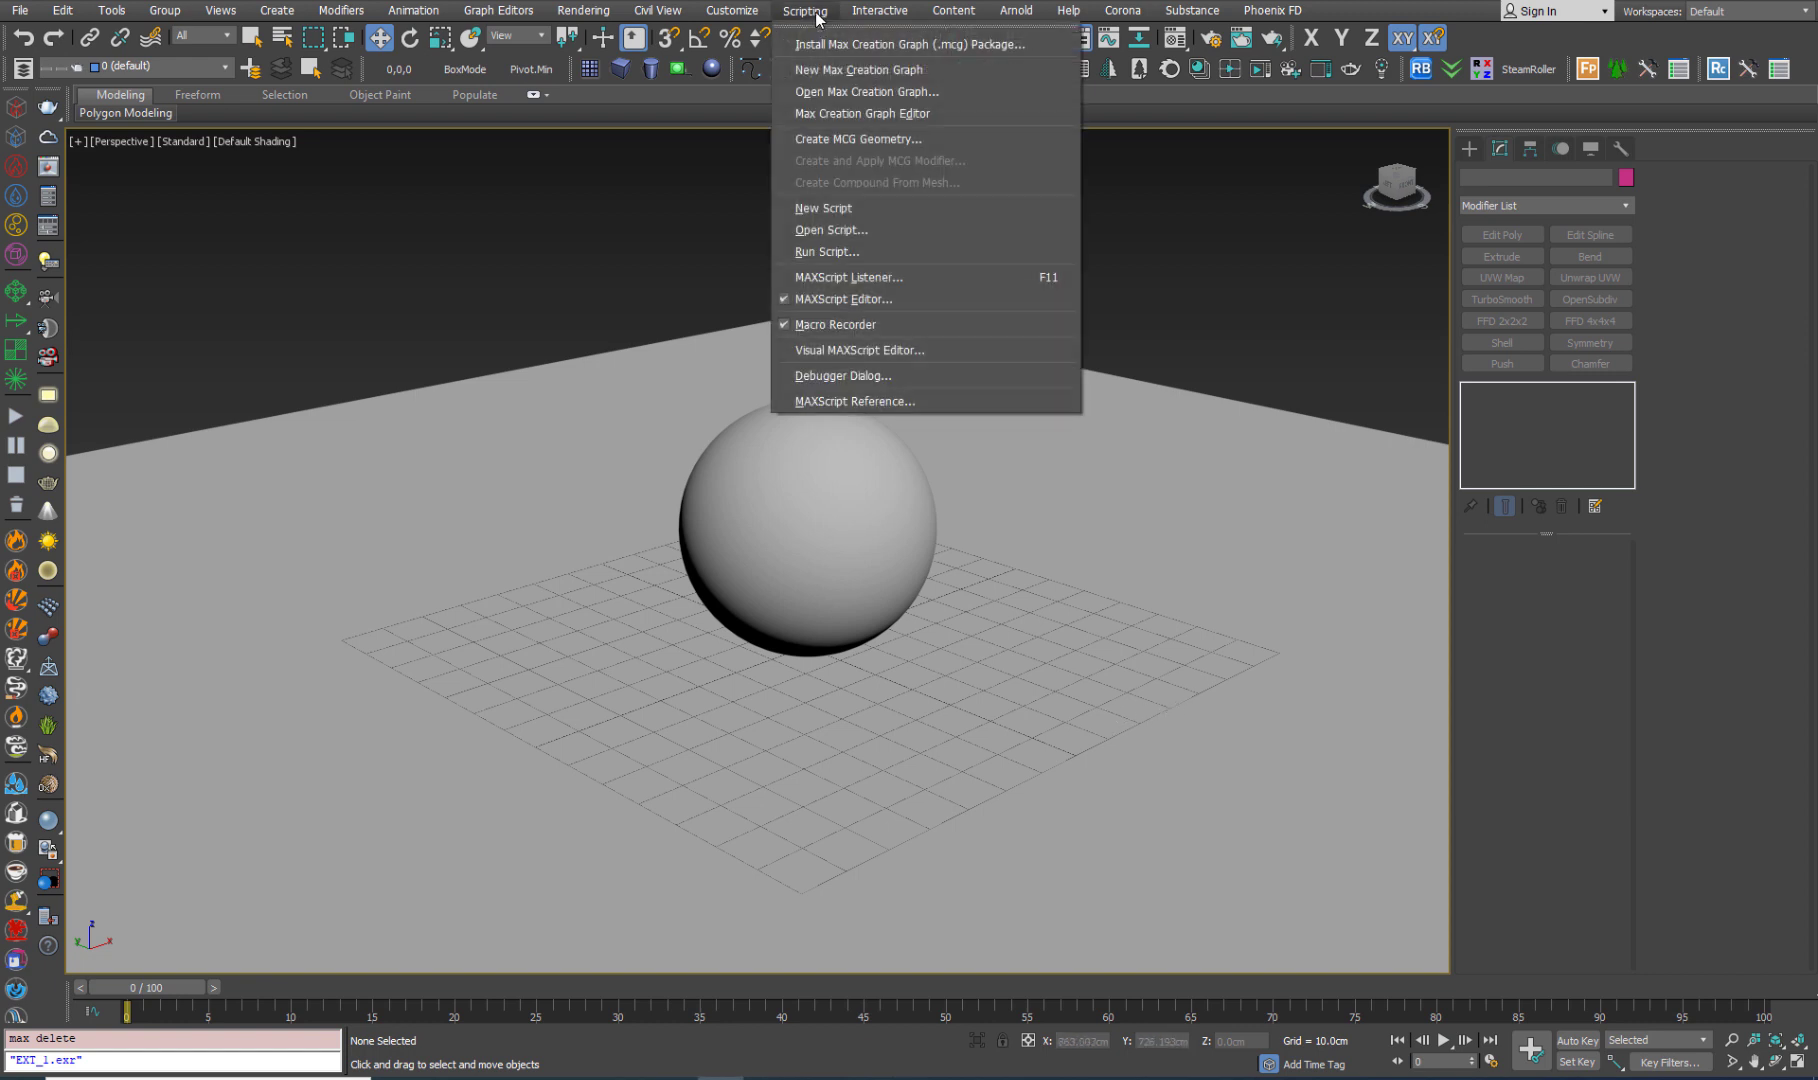
click(866, 253)
drag(1810, 480, 1142, 218)
click(1068, 301)
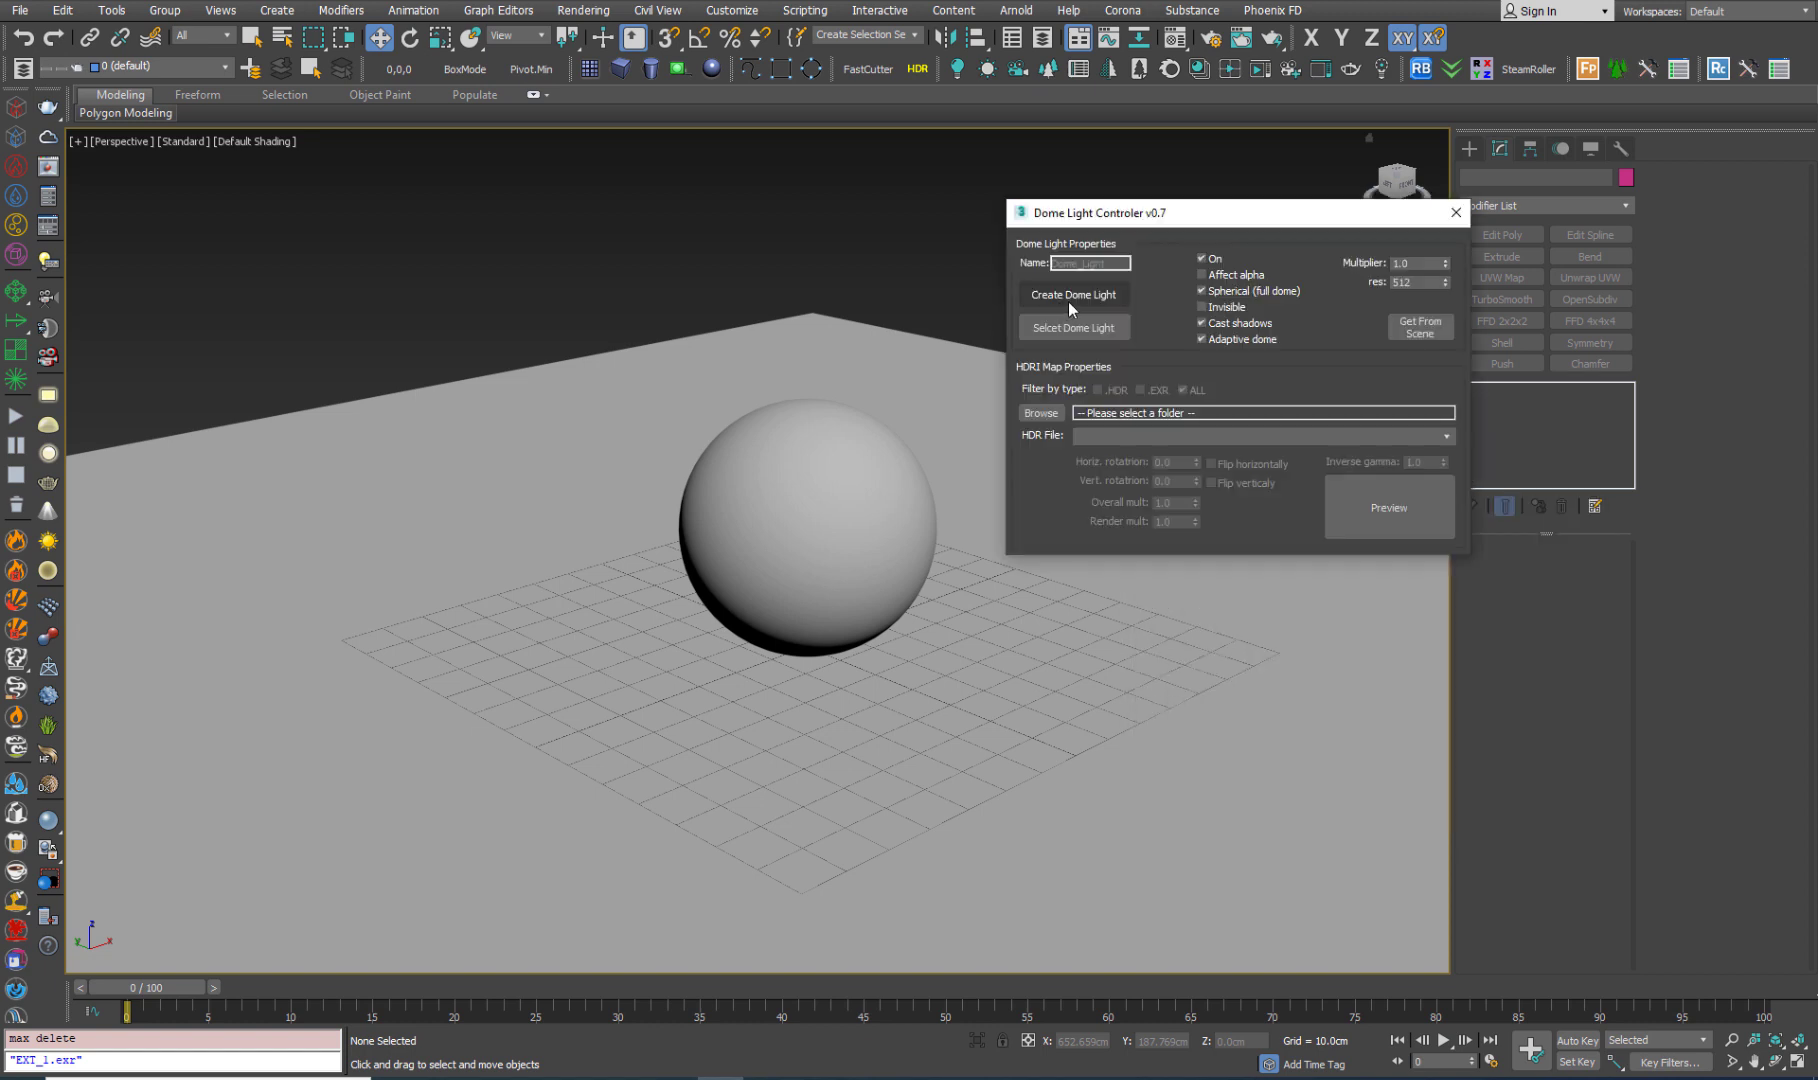
click(1072, 298)
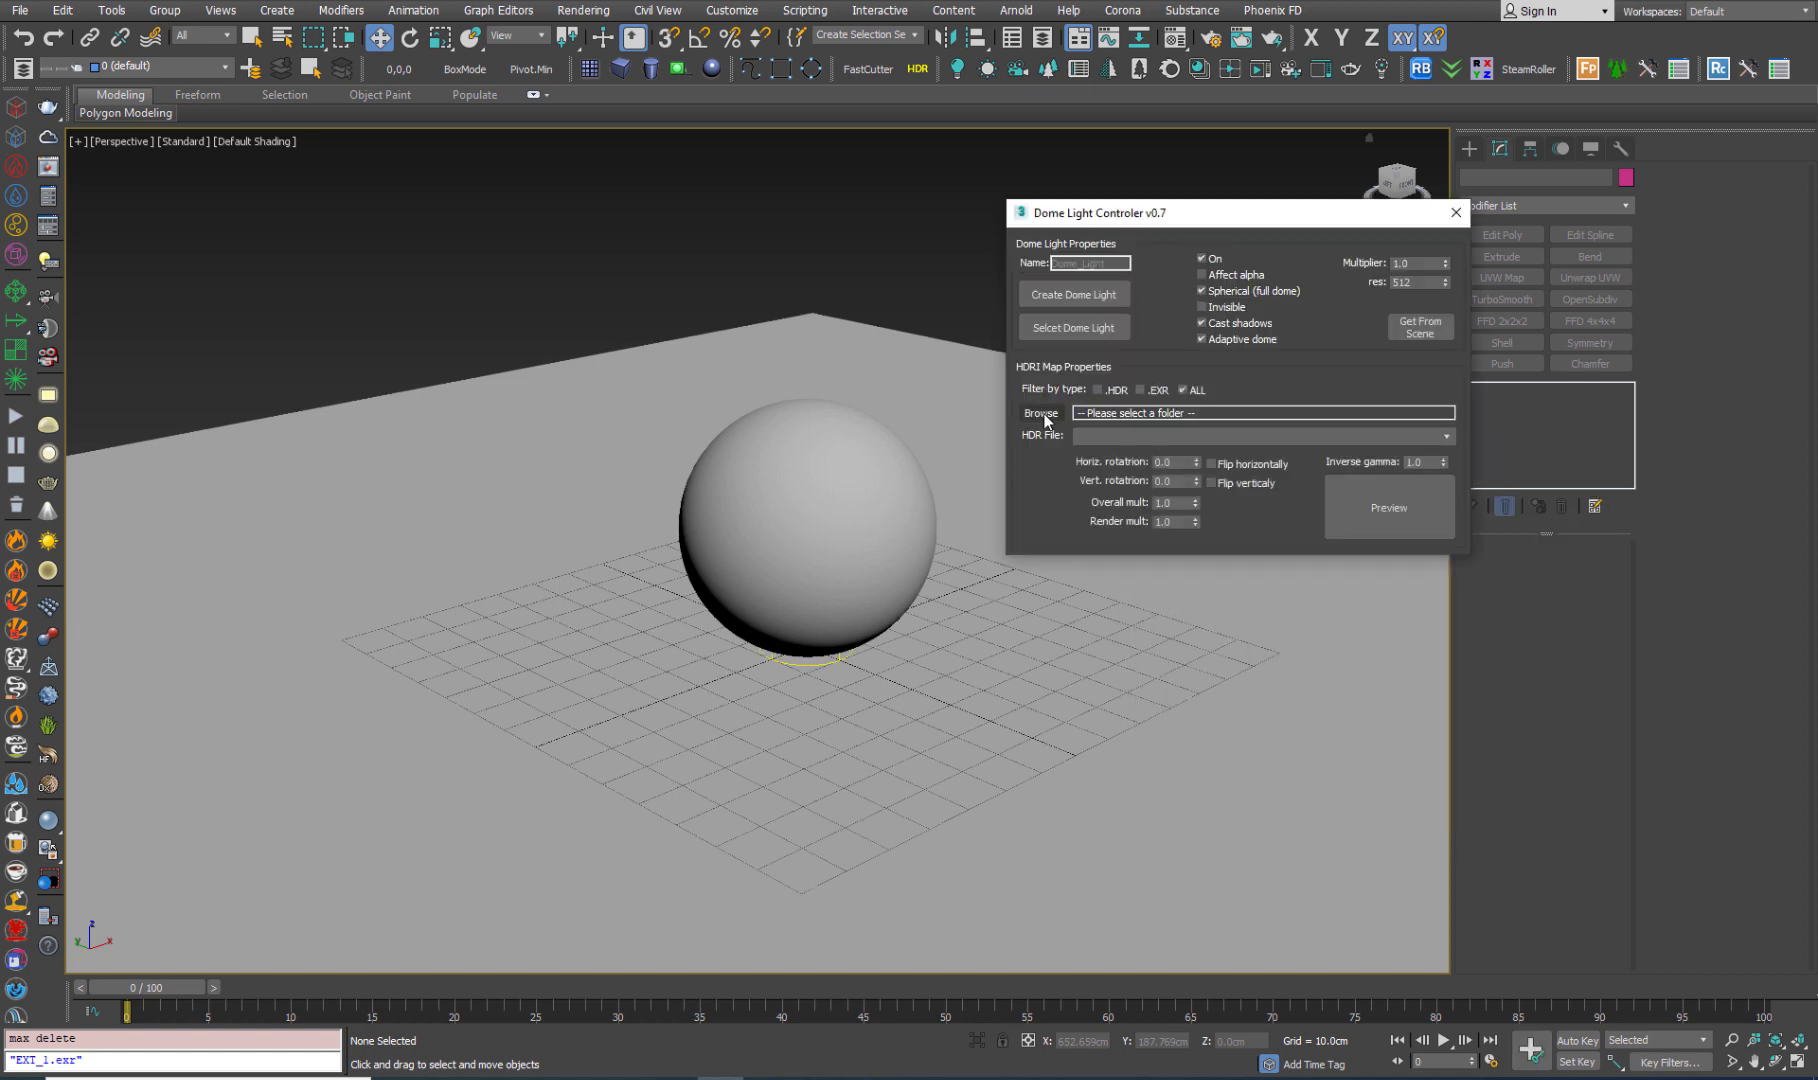
- Load the HDRI files from the Desktop\Dan folder and use EXT_1.exr as the HDR file
click(1042, 413)
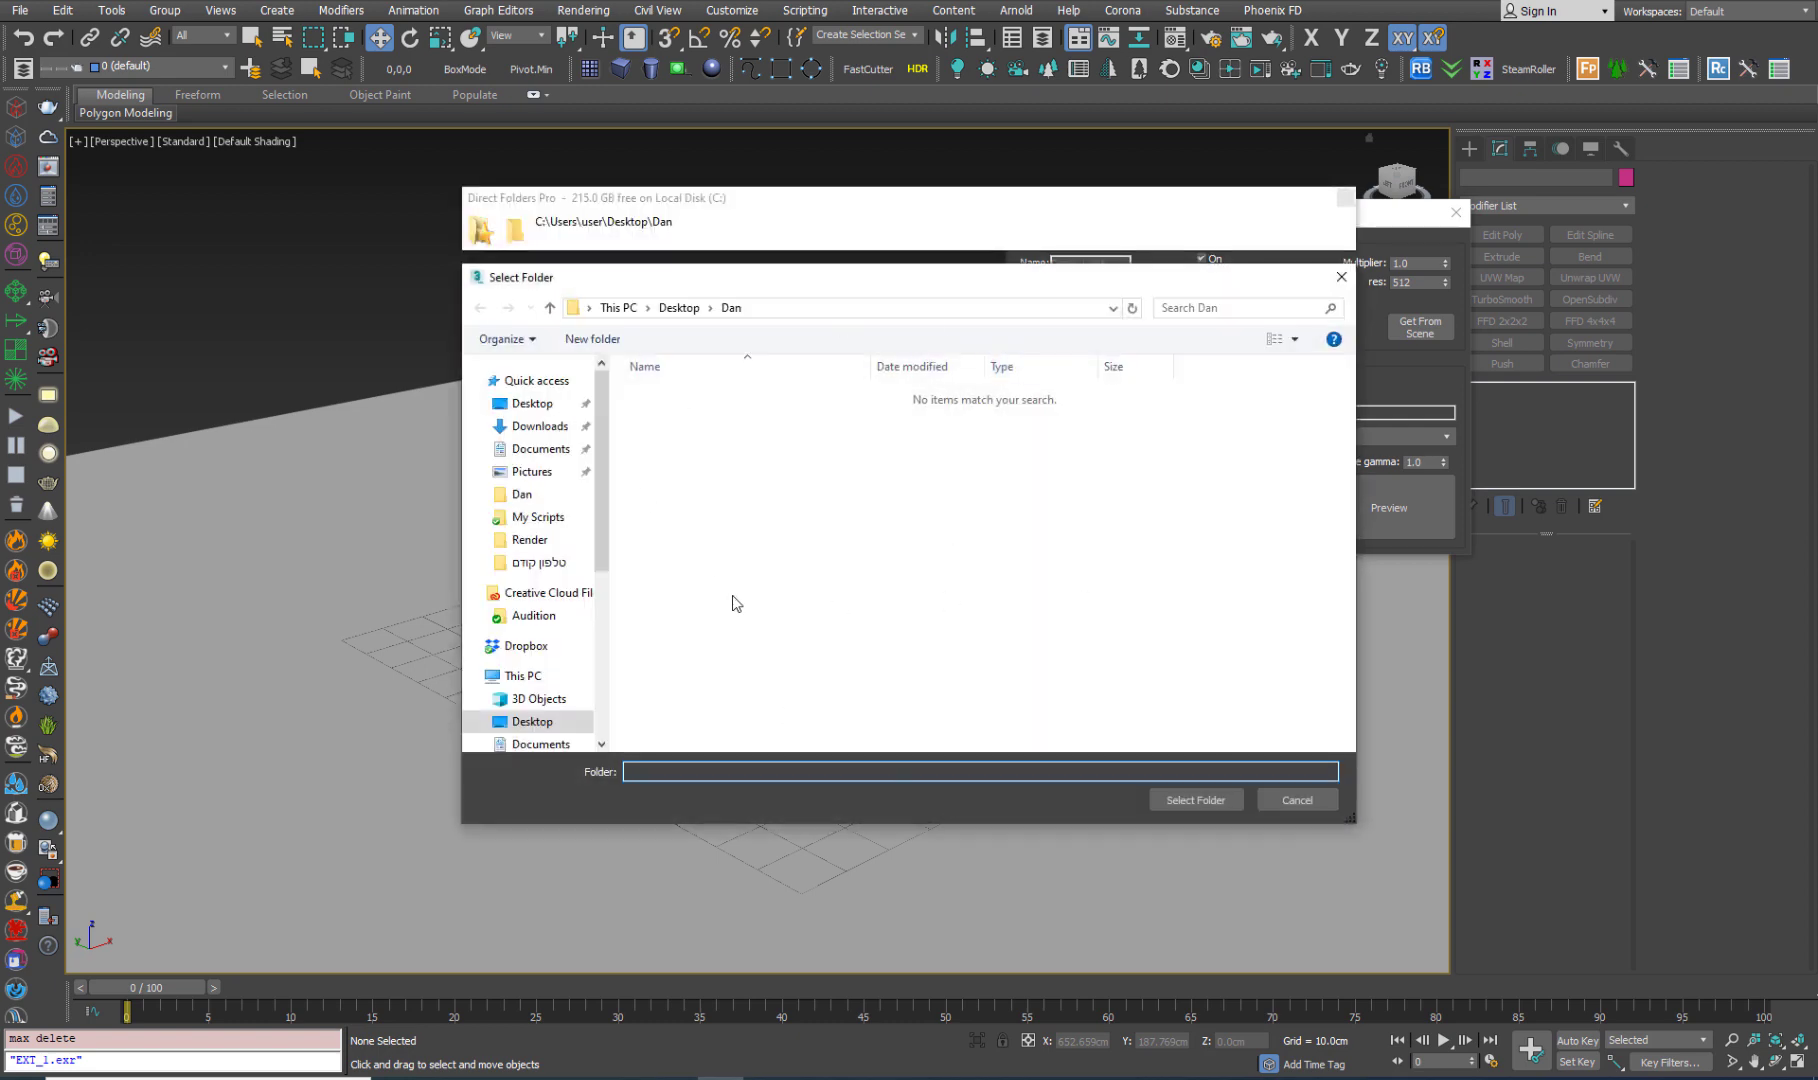
click(1185, 800)
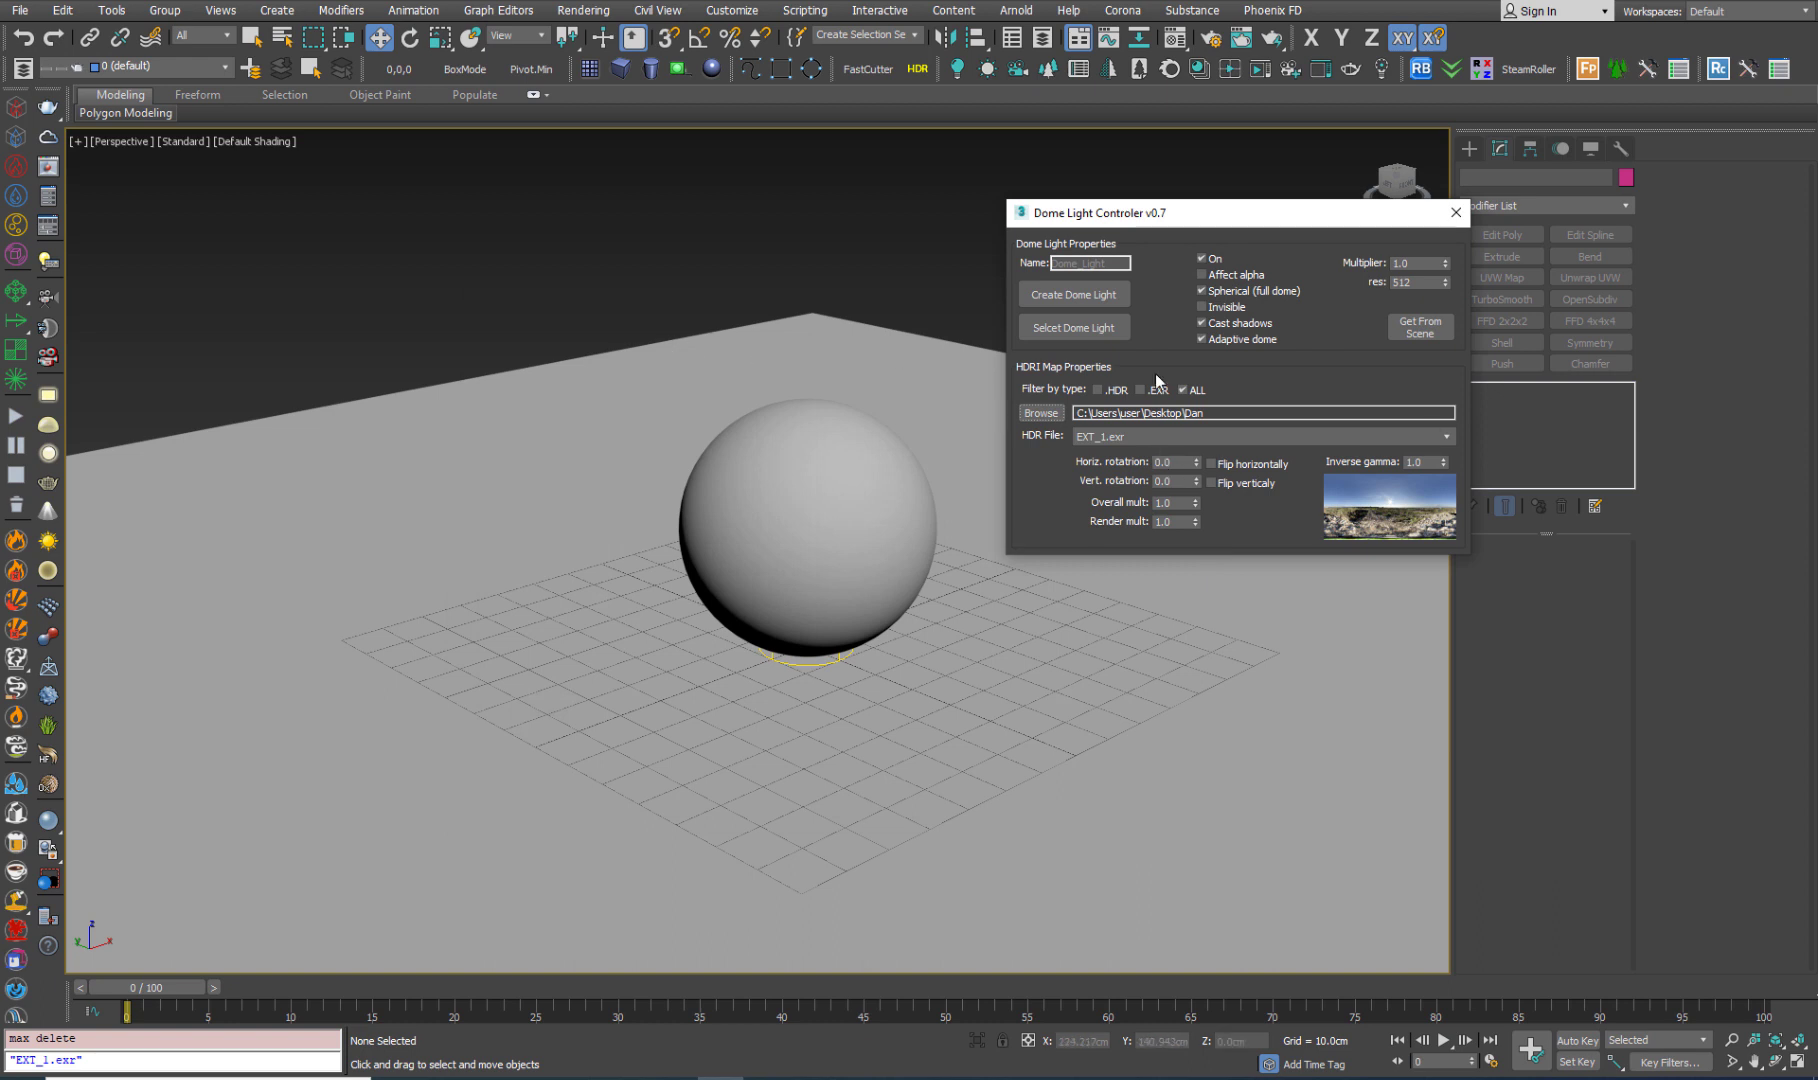
click(1274, 436)
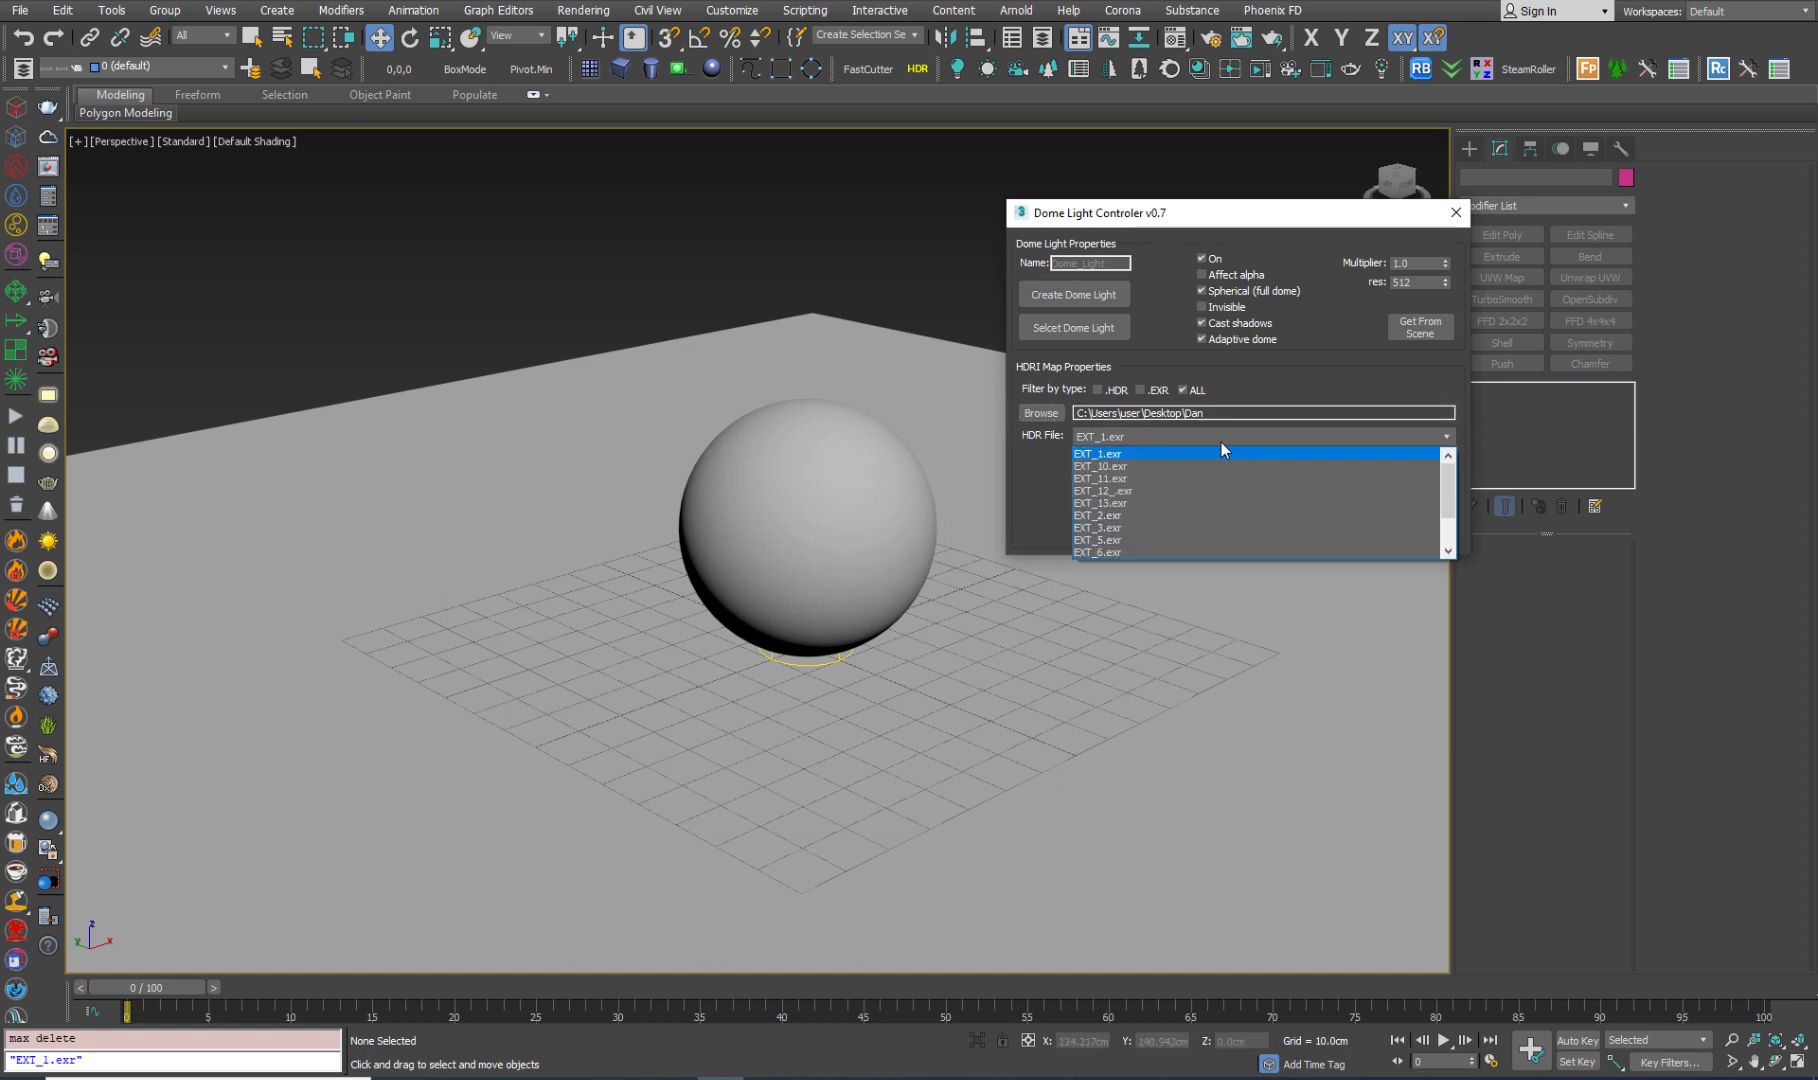
click(1222, 451)
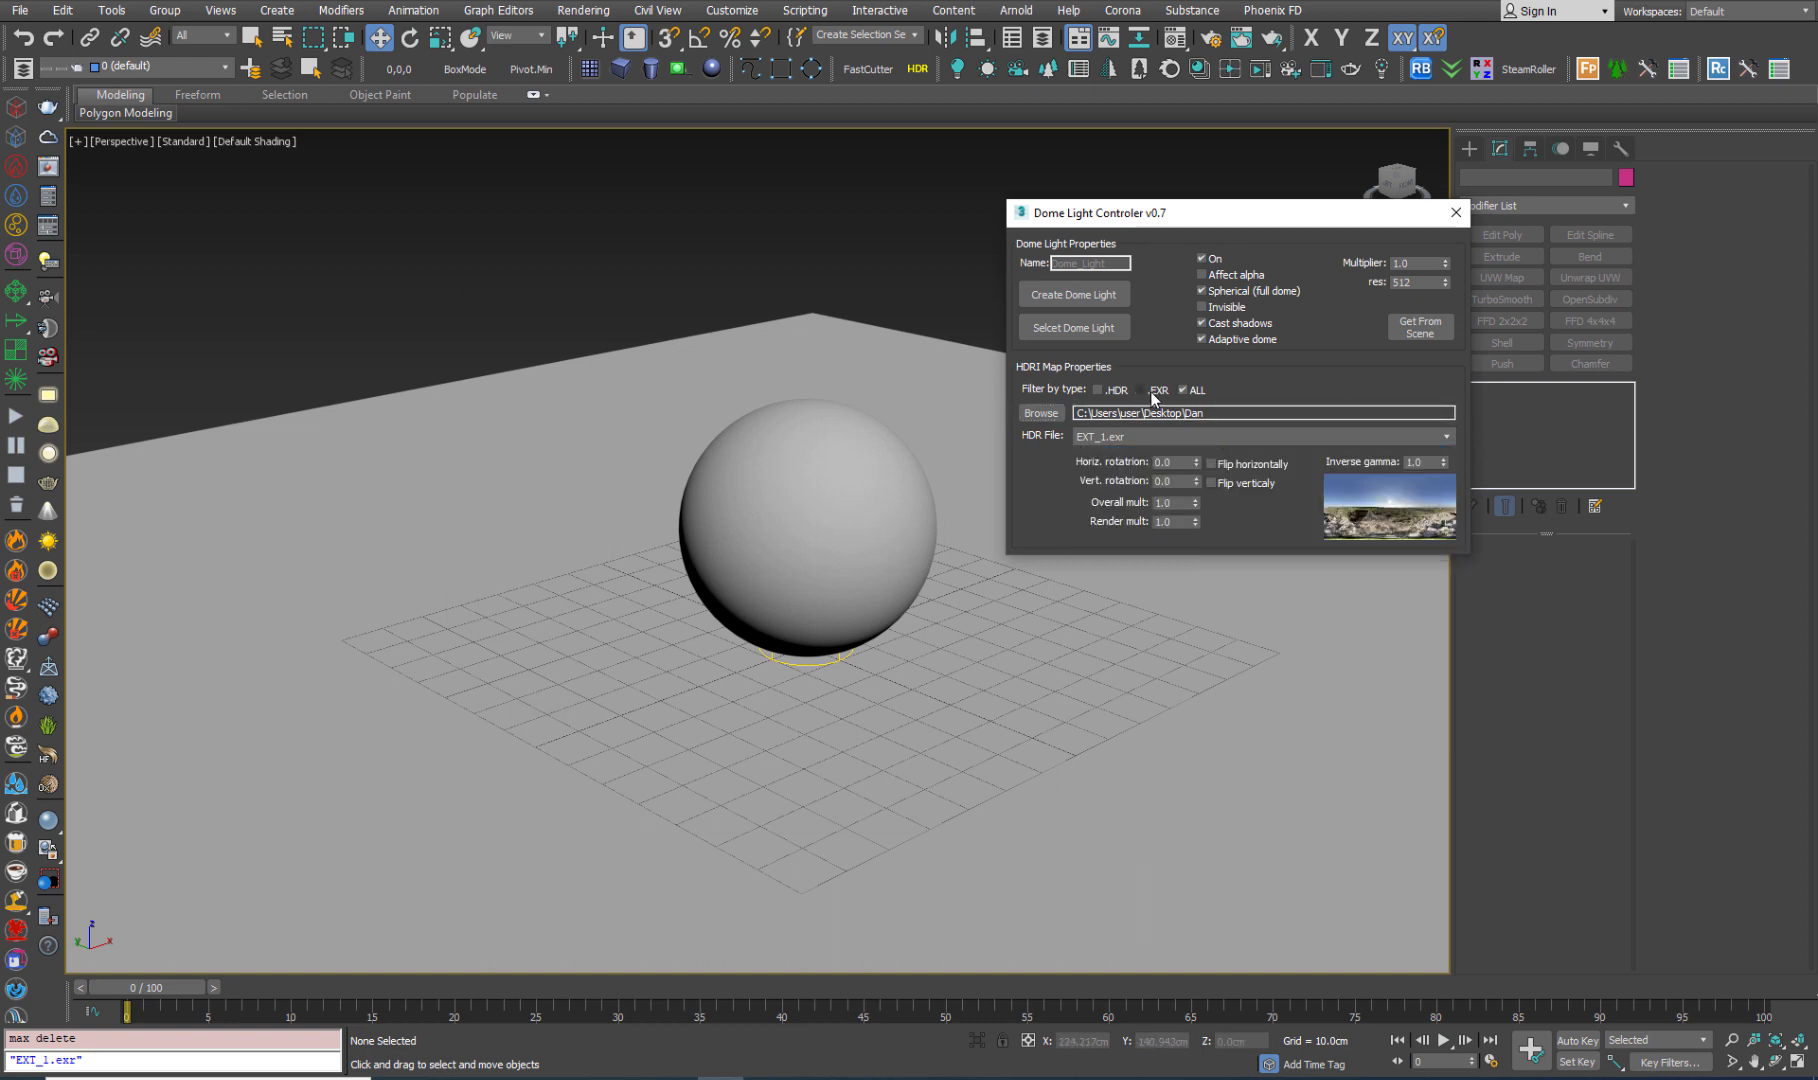
- Filter the HDR file list to .HDR only, check it, and restore the filter to ALL
click(1121, 391)
click(1213, 435)
click(1207, 433)
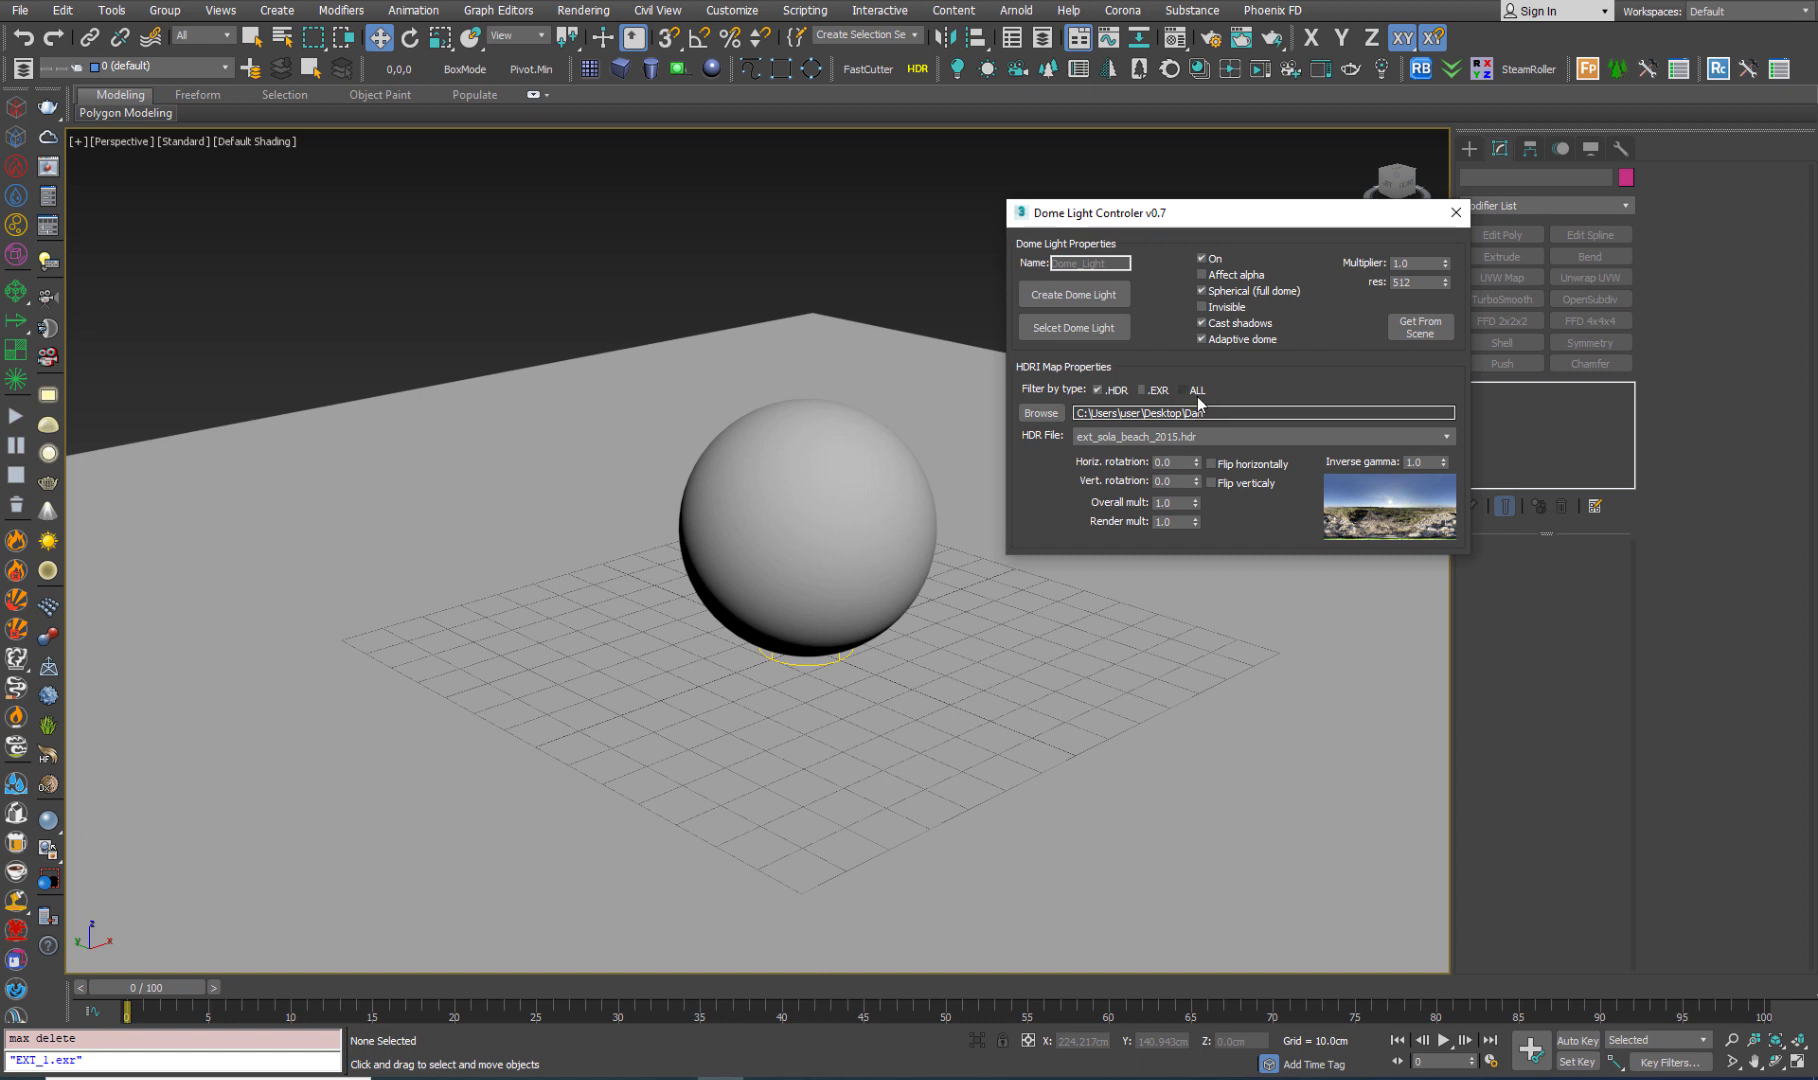
click(1191, 392)
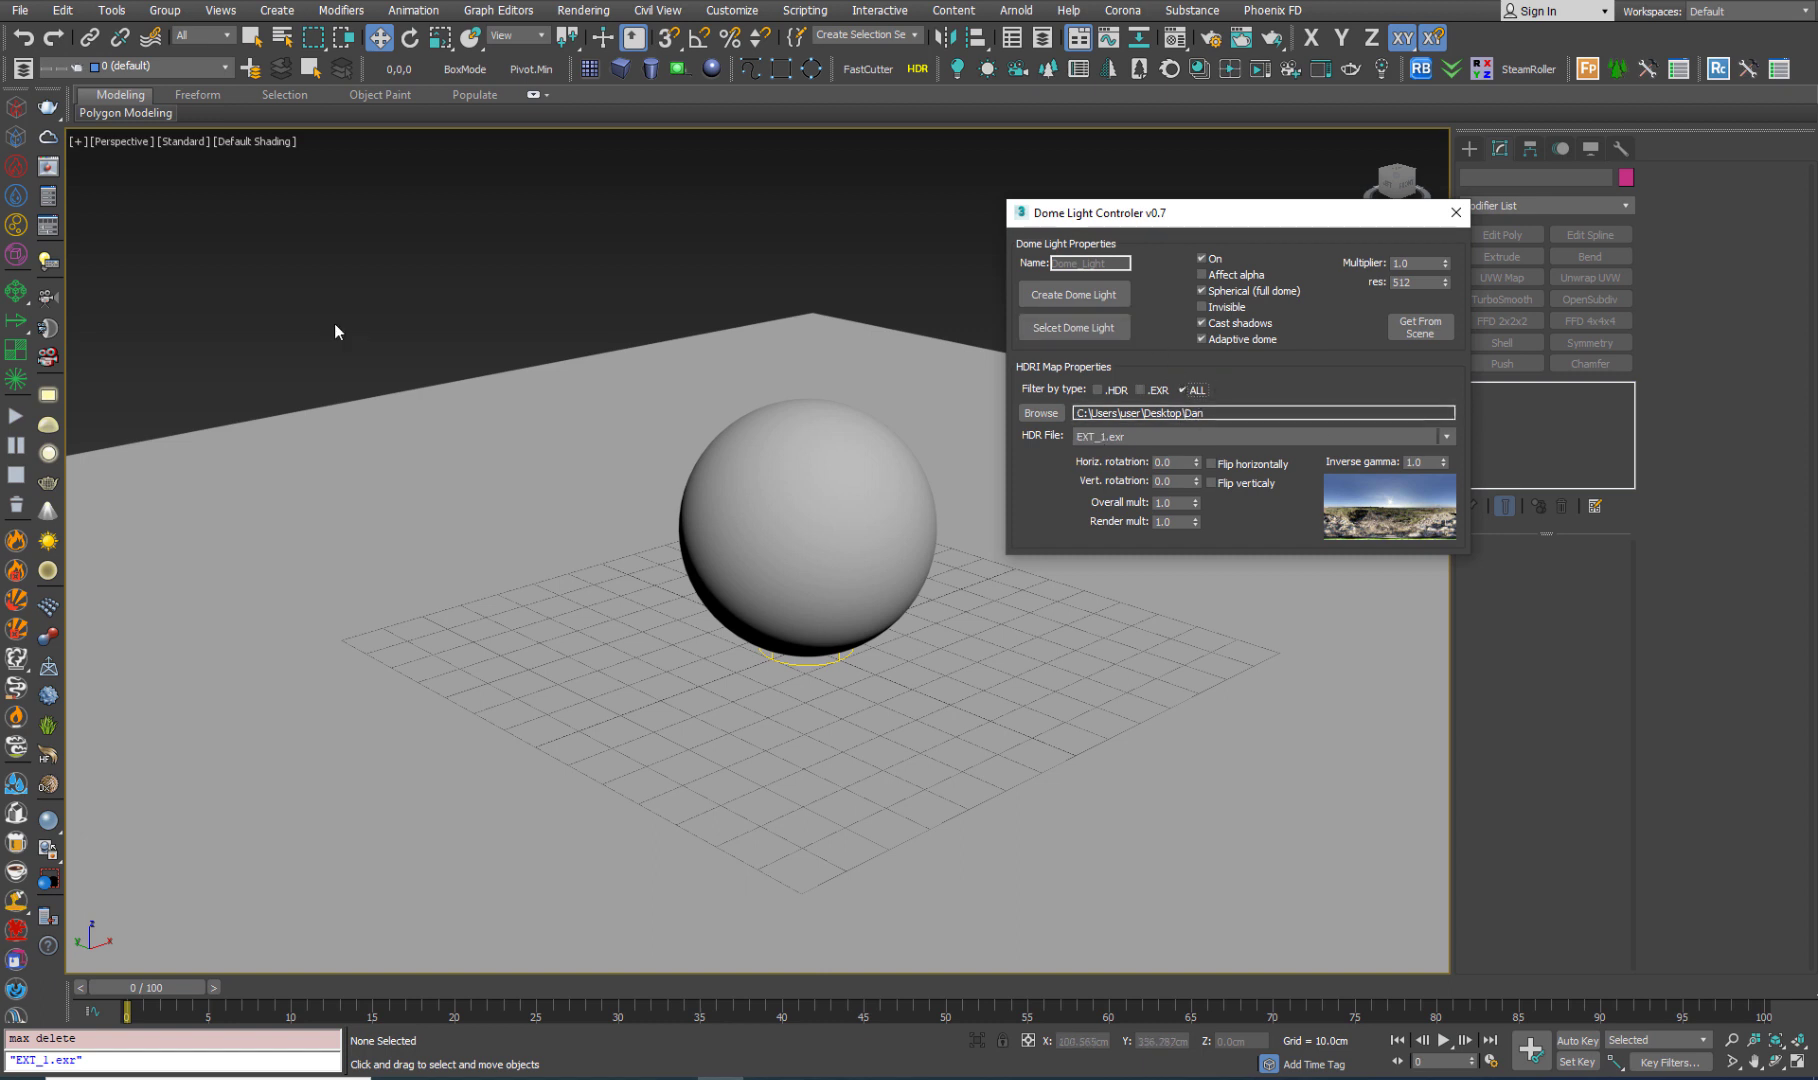
- Start an interactive render in the V-Ray frame buffer and switch the dome light off and on again
click(48, 168)
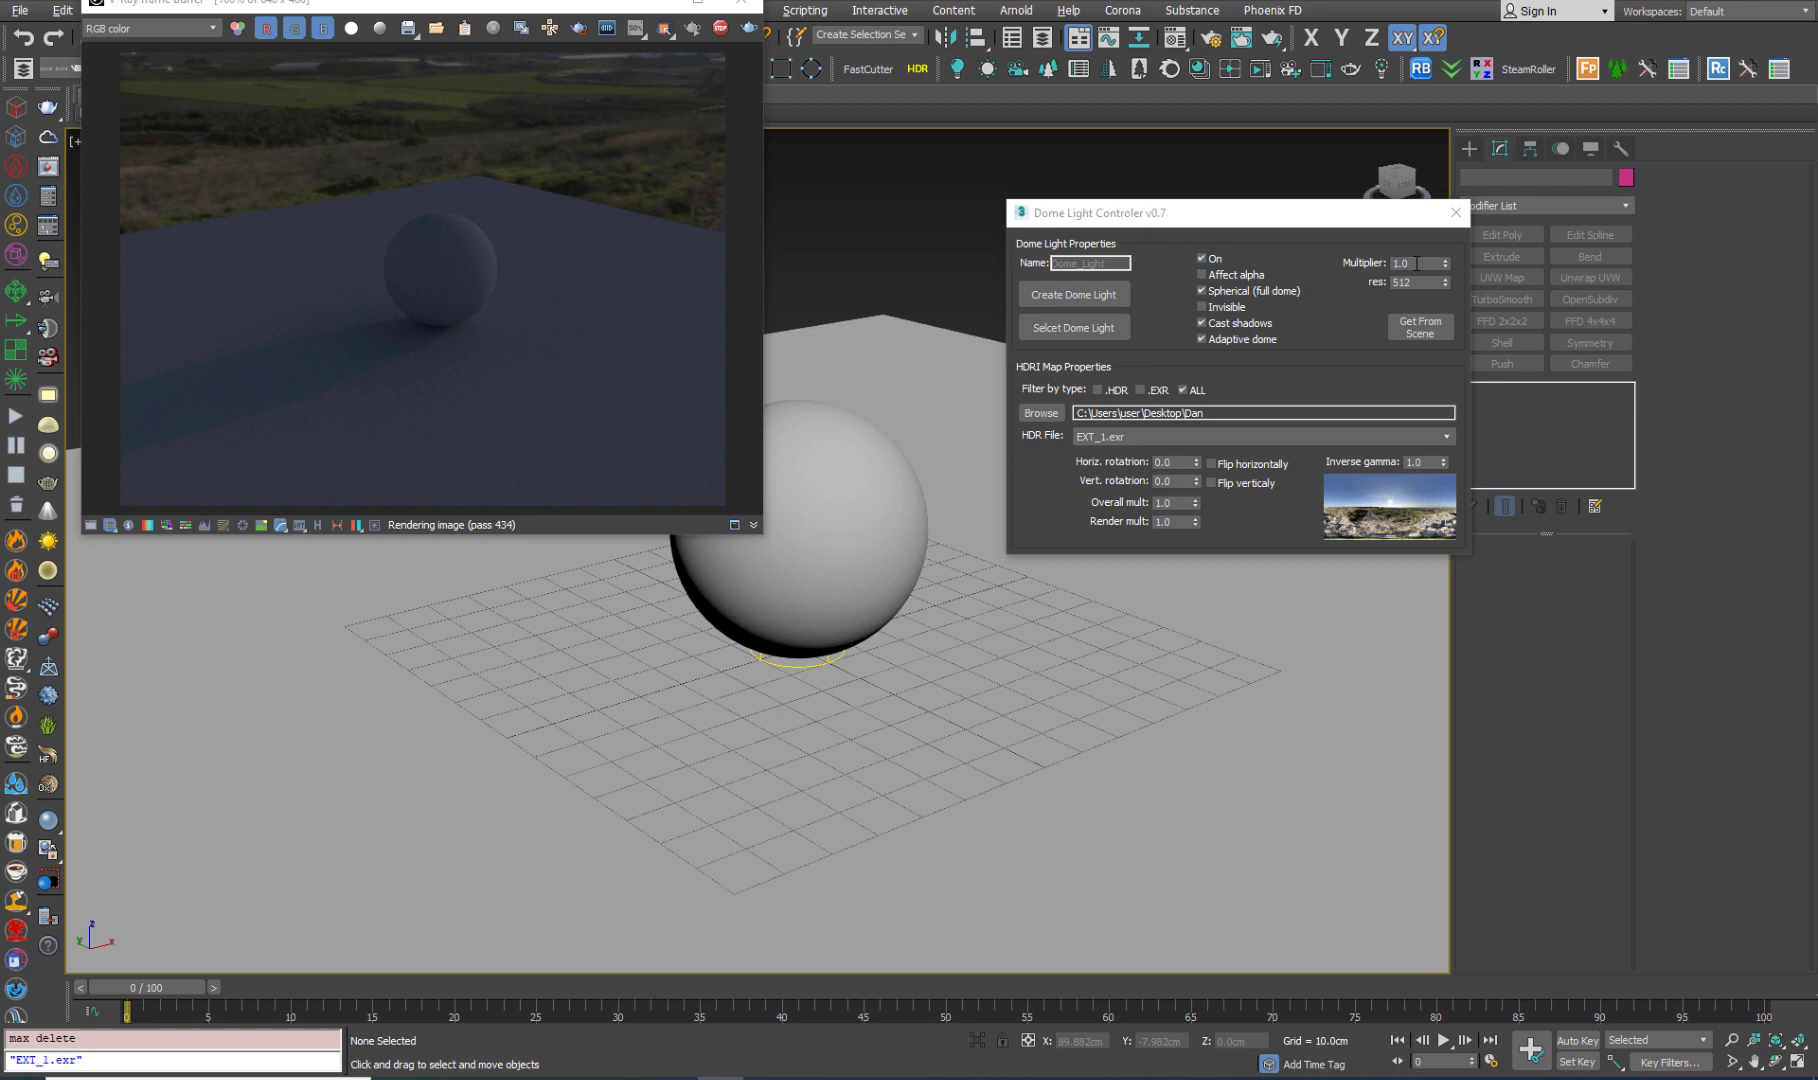
click(1216, 261)
click(1216, 261)
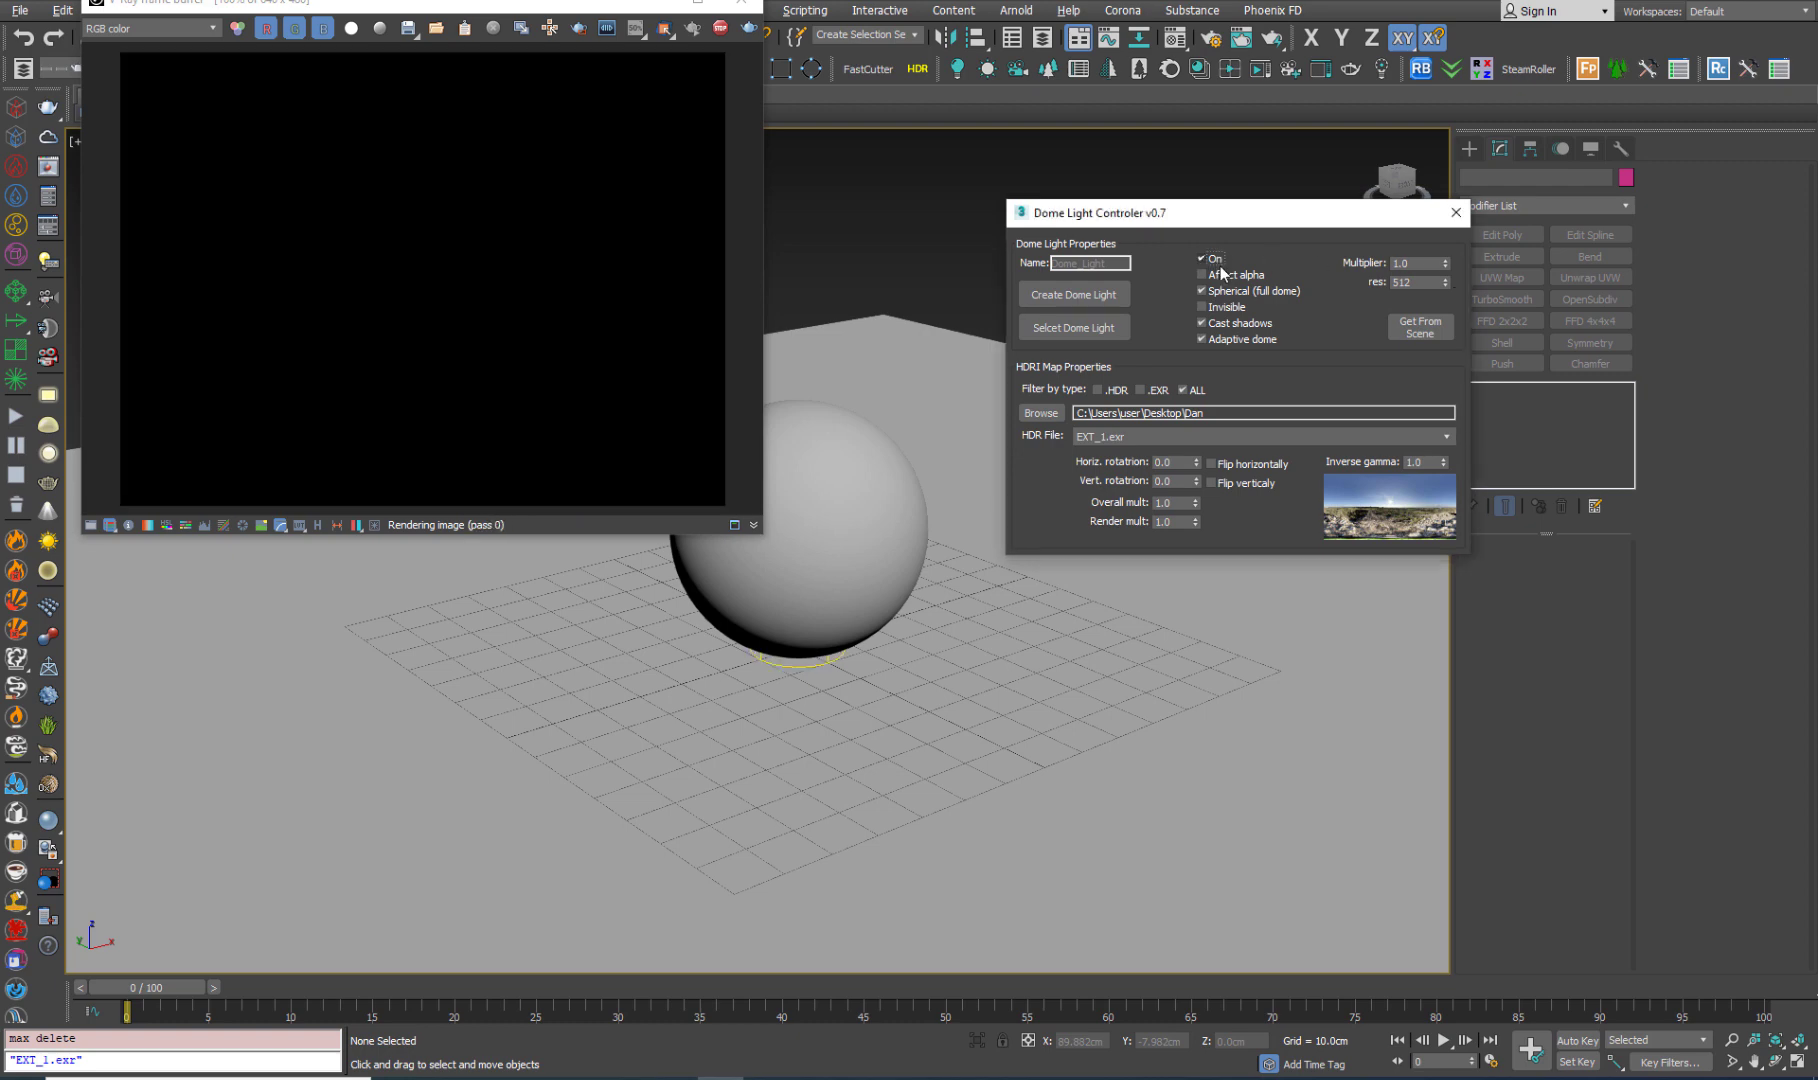
- Toggle the dome light's Invisible option on and off, and set its multiplier to 5.0
click(1220, 309)
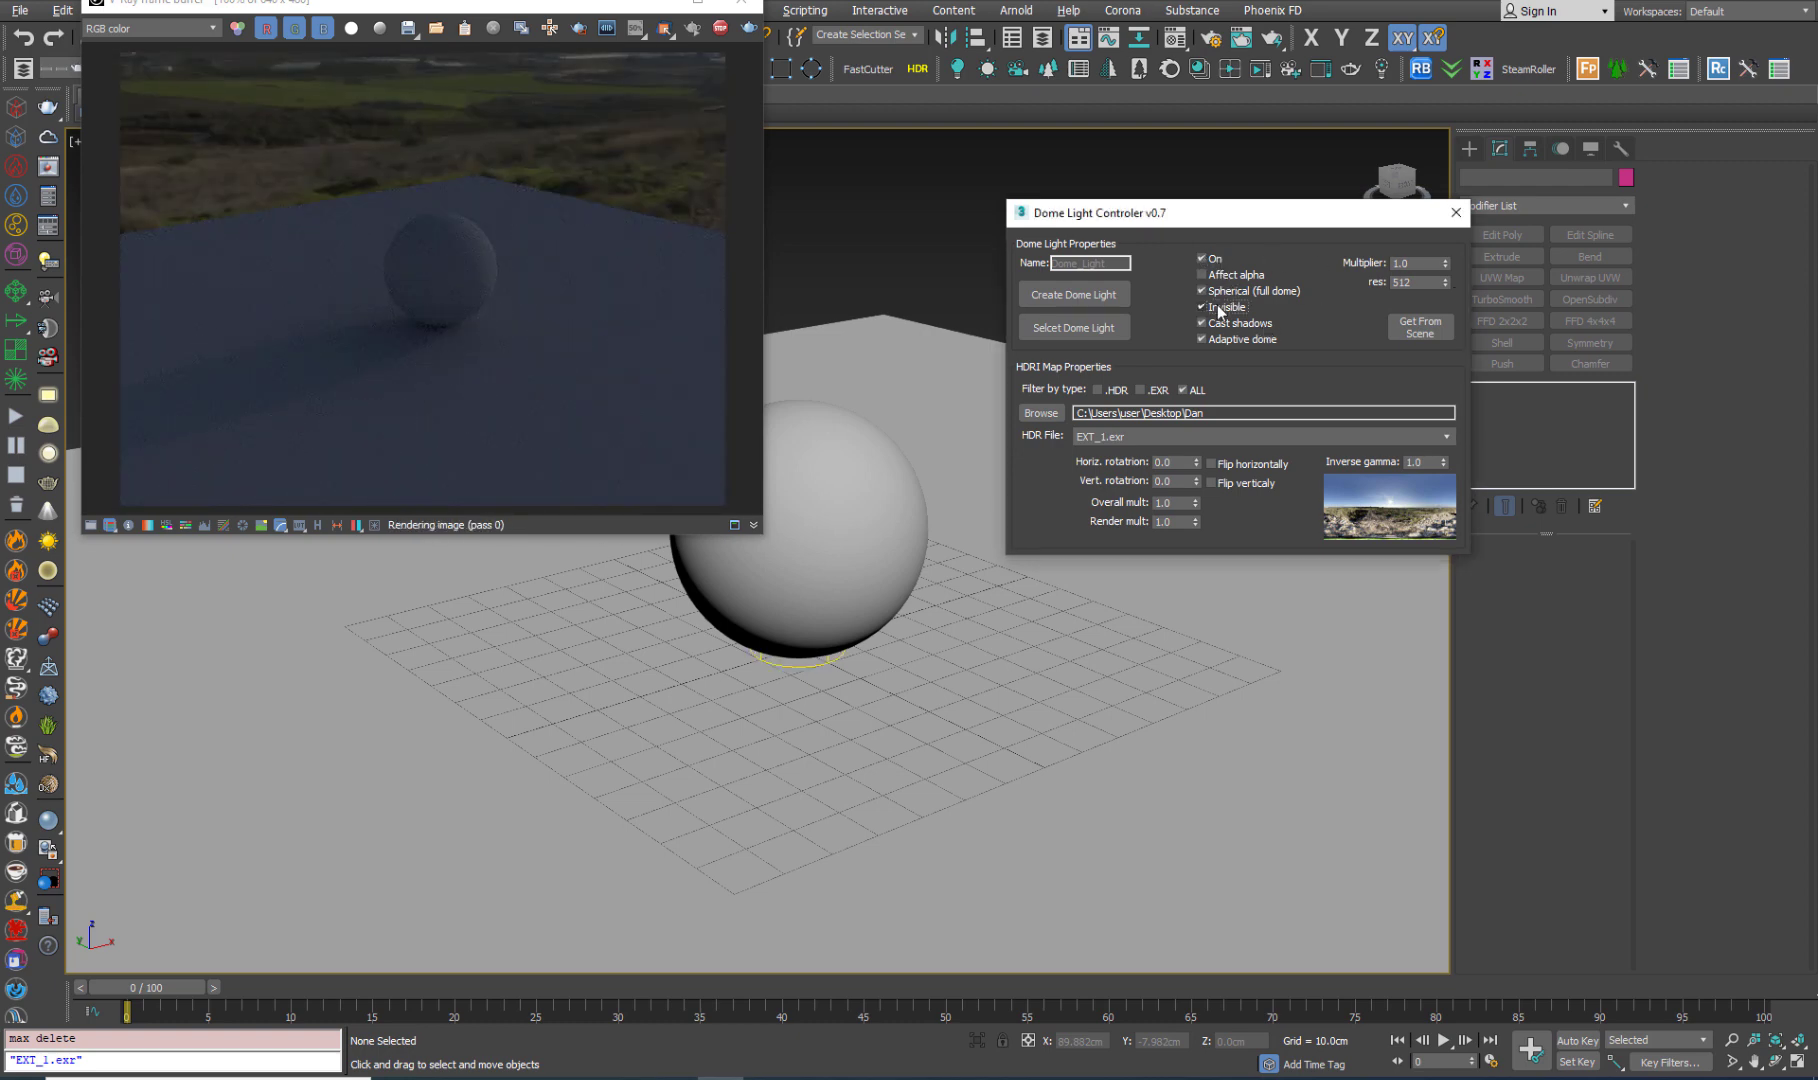
click(1217, 307)
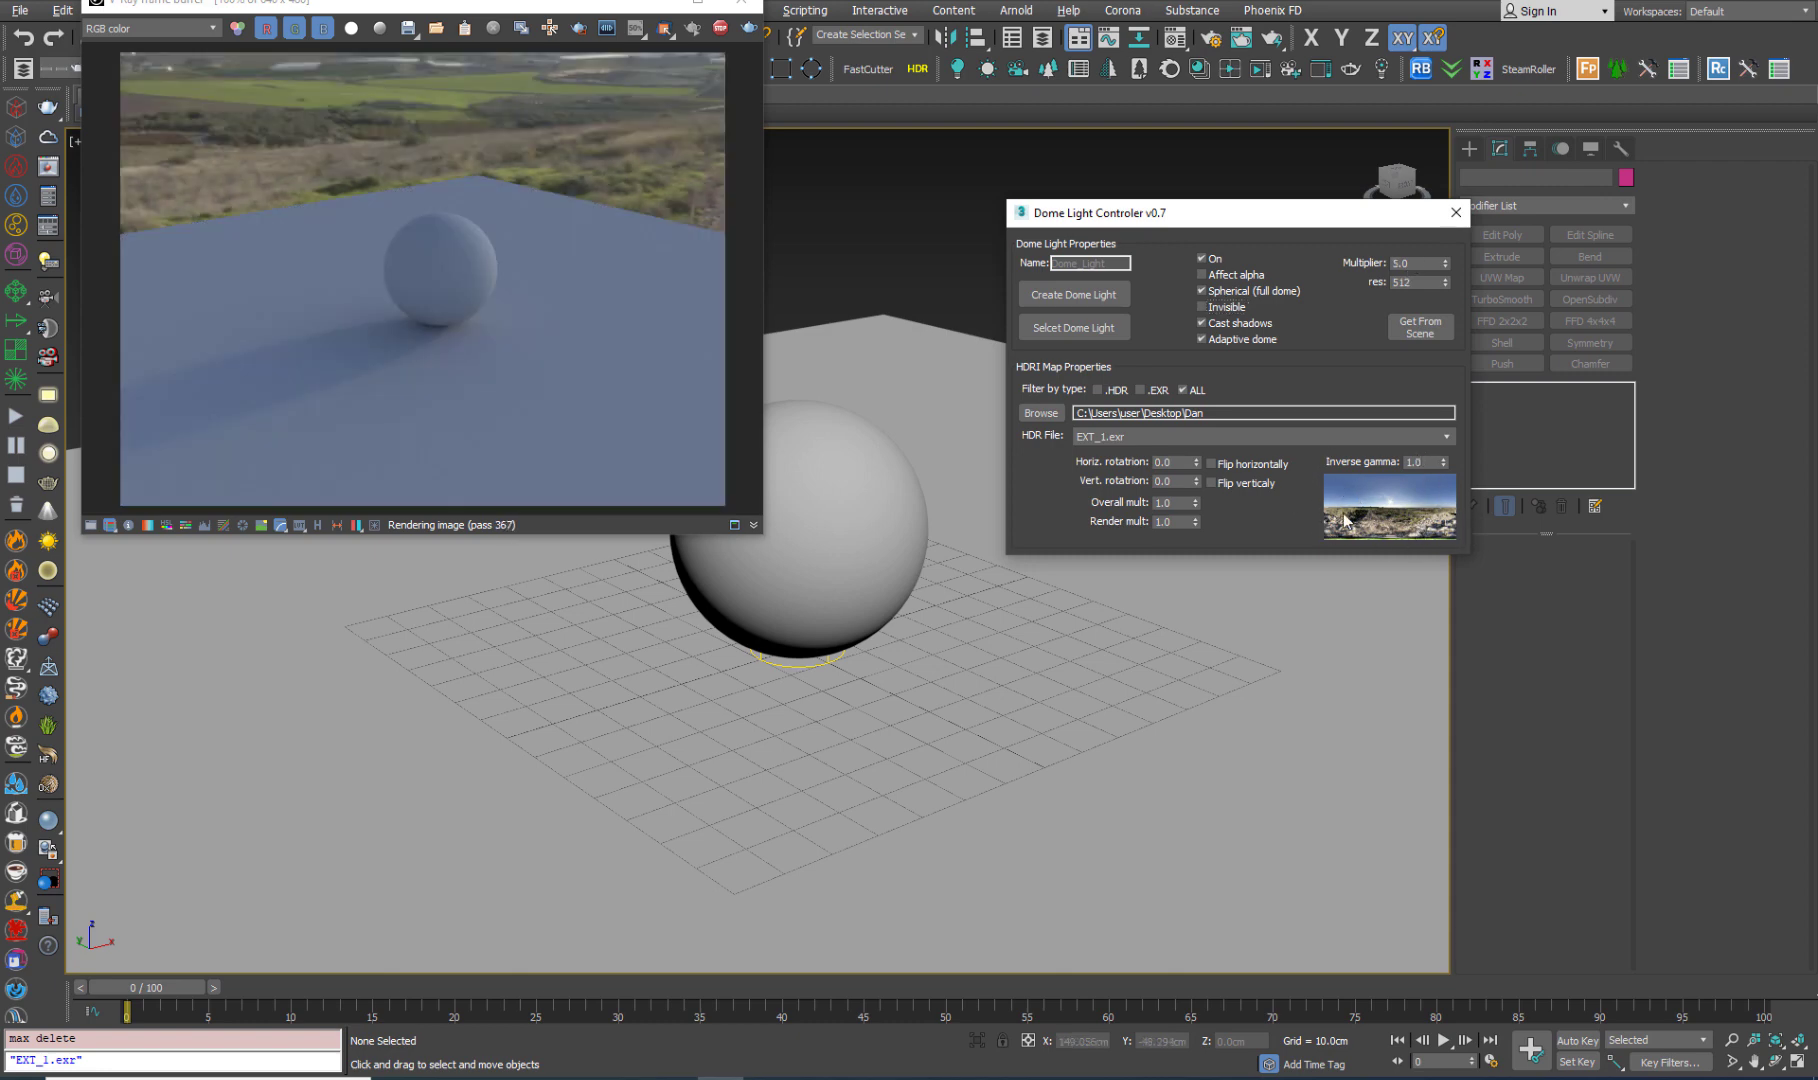
- Switch the HDR file to EXT_13.exr and view its enlarged preview image
click(1226, 436)
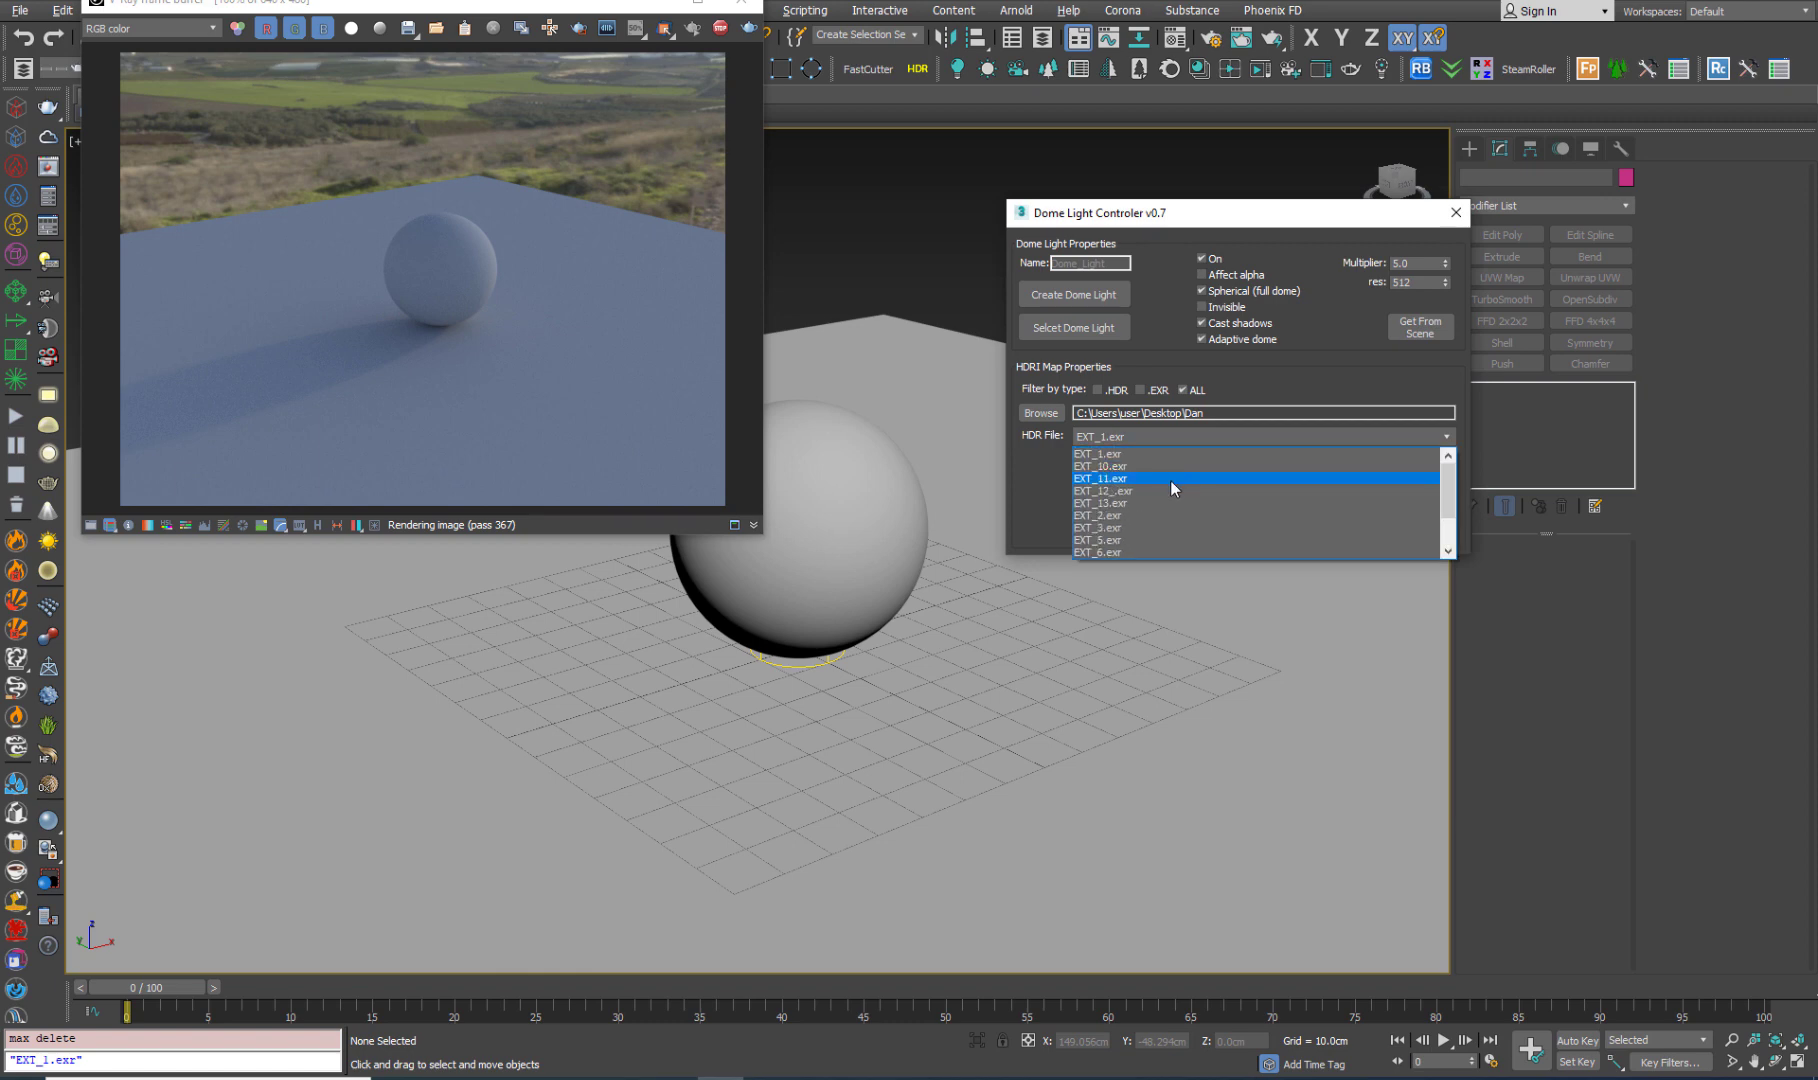
click(1155, 503)
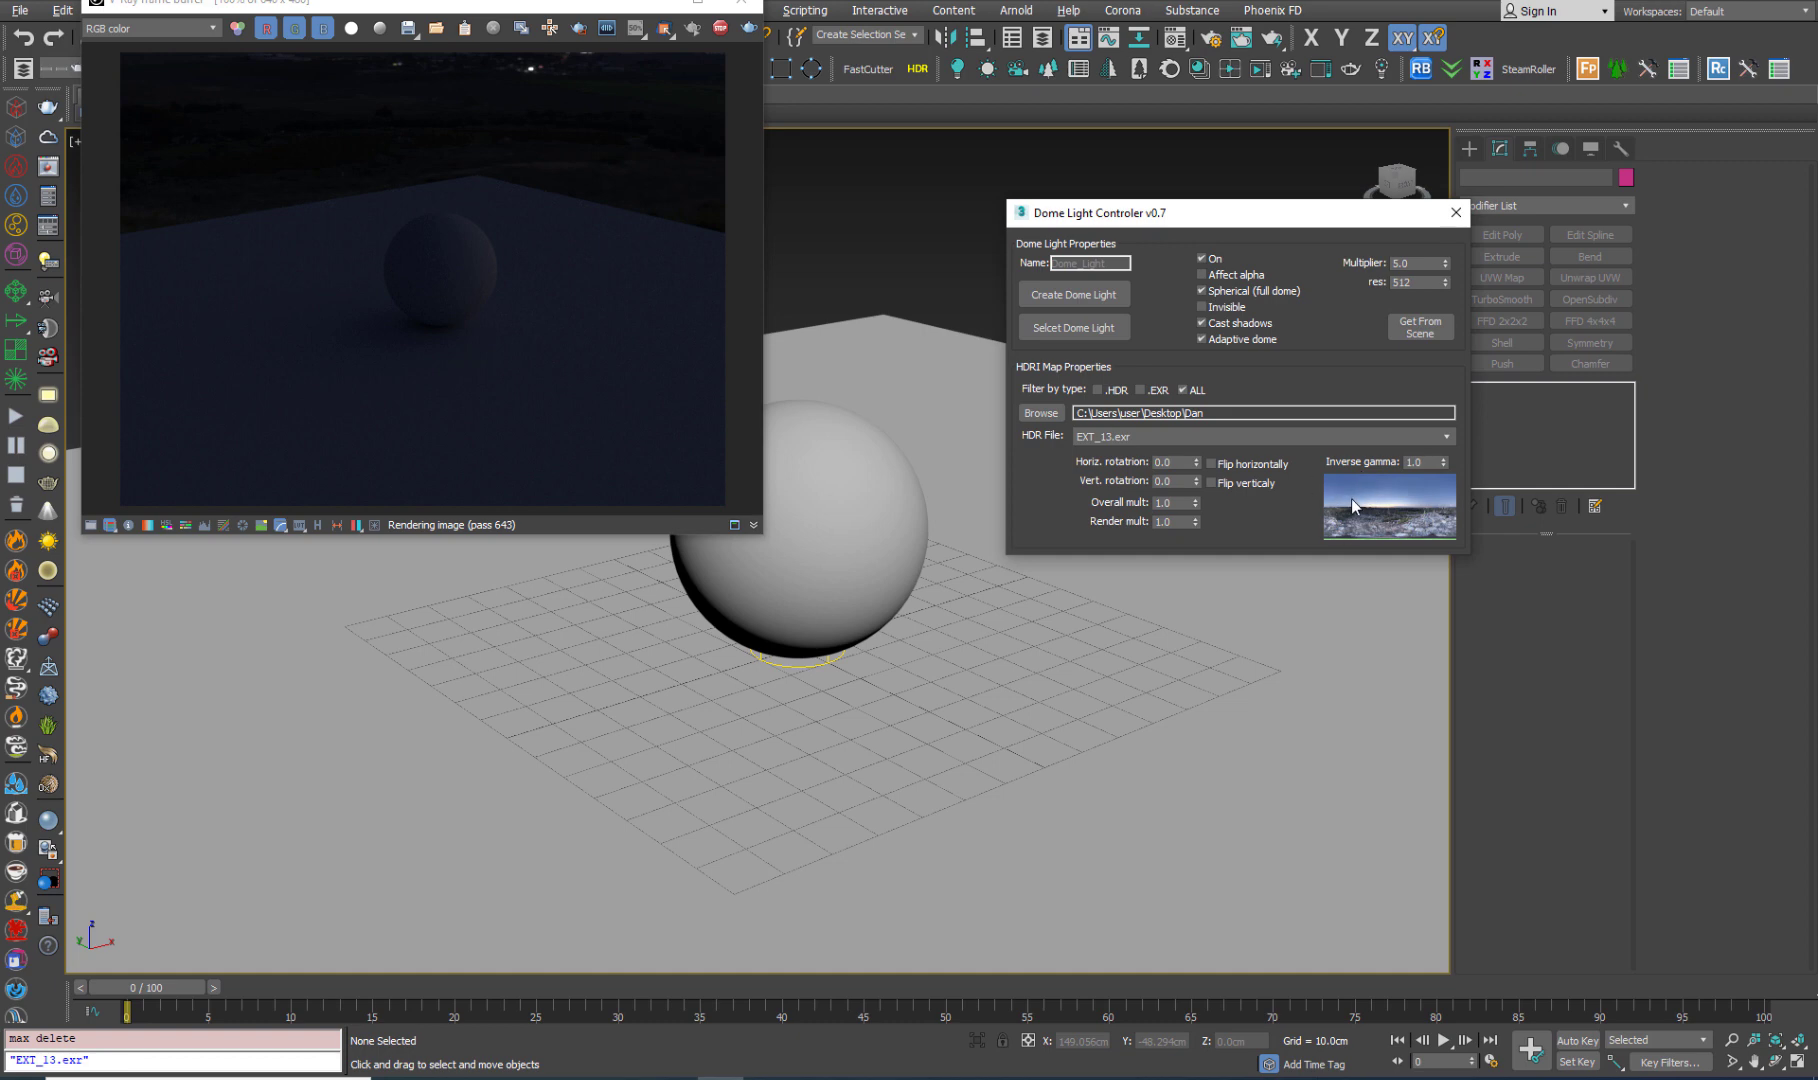
click(1356, 499)
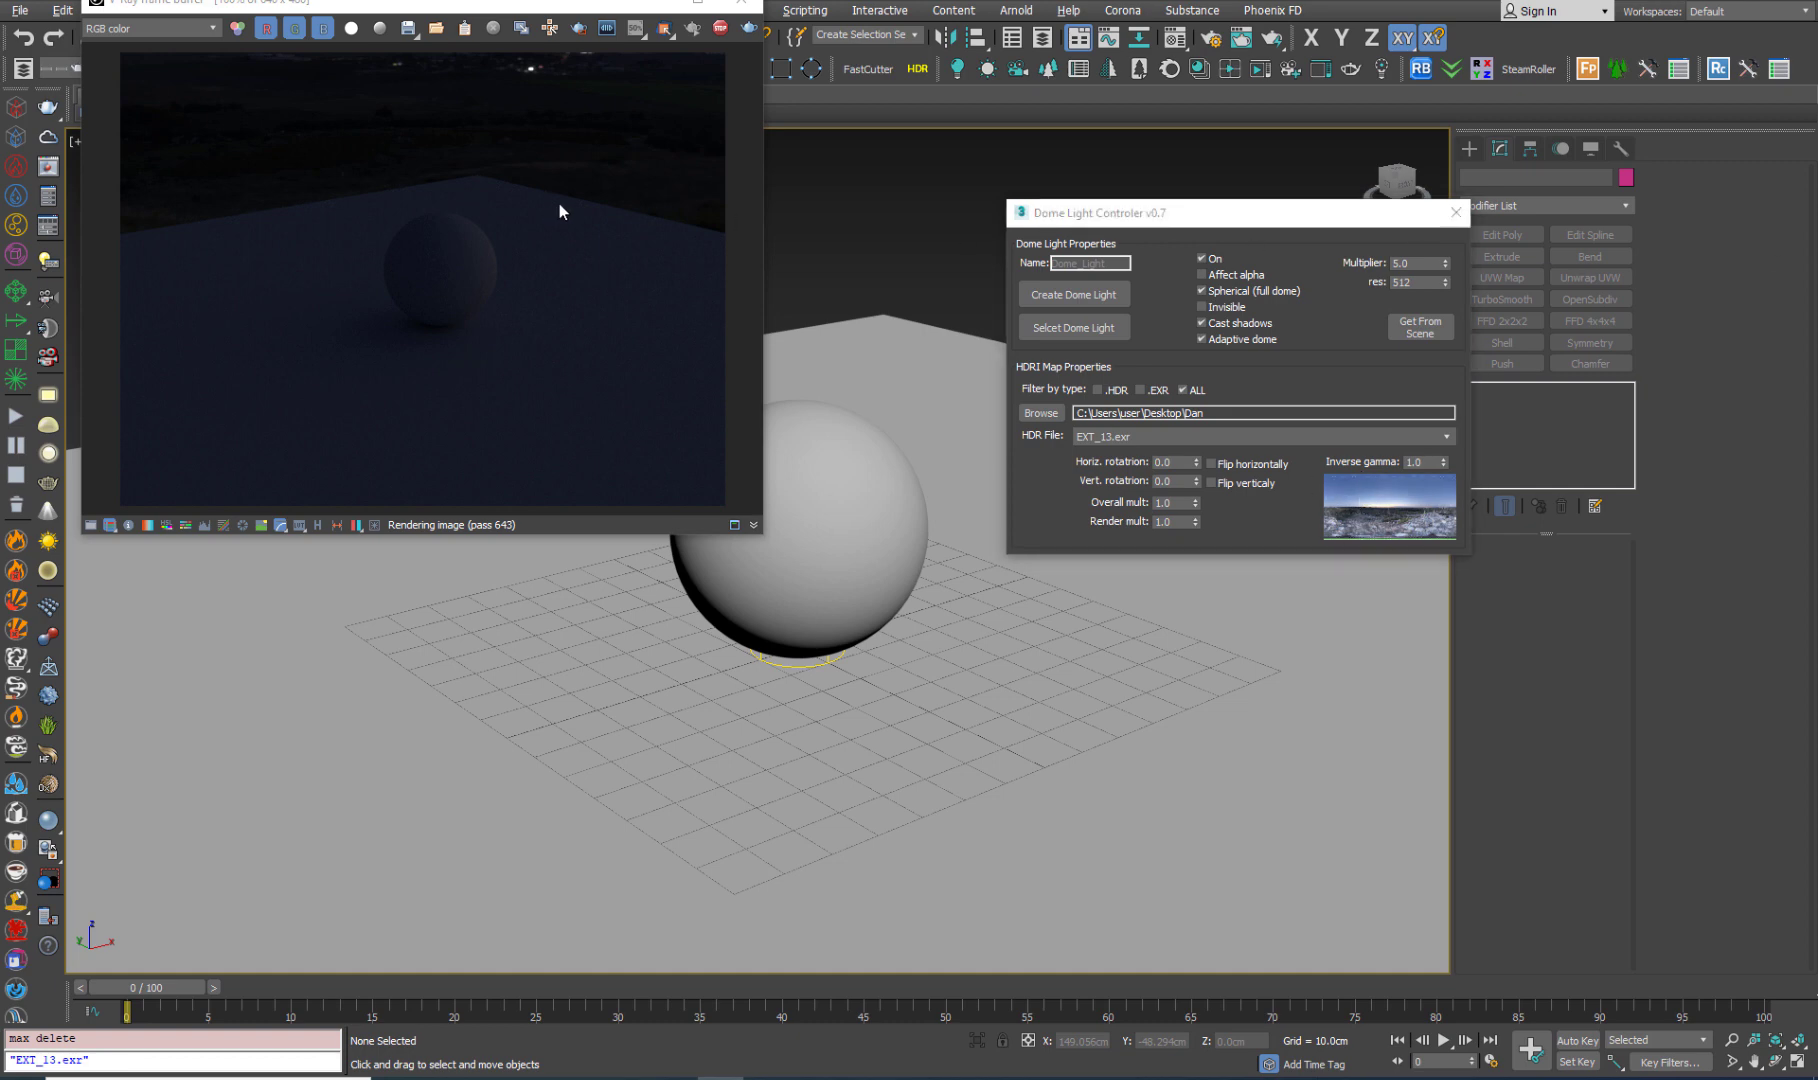
drag(527, 152, 507, 152)
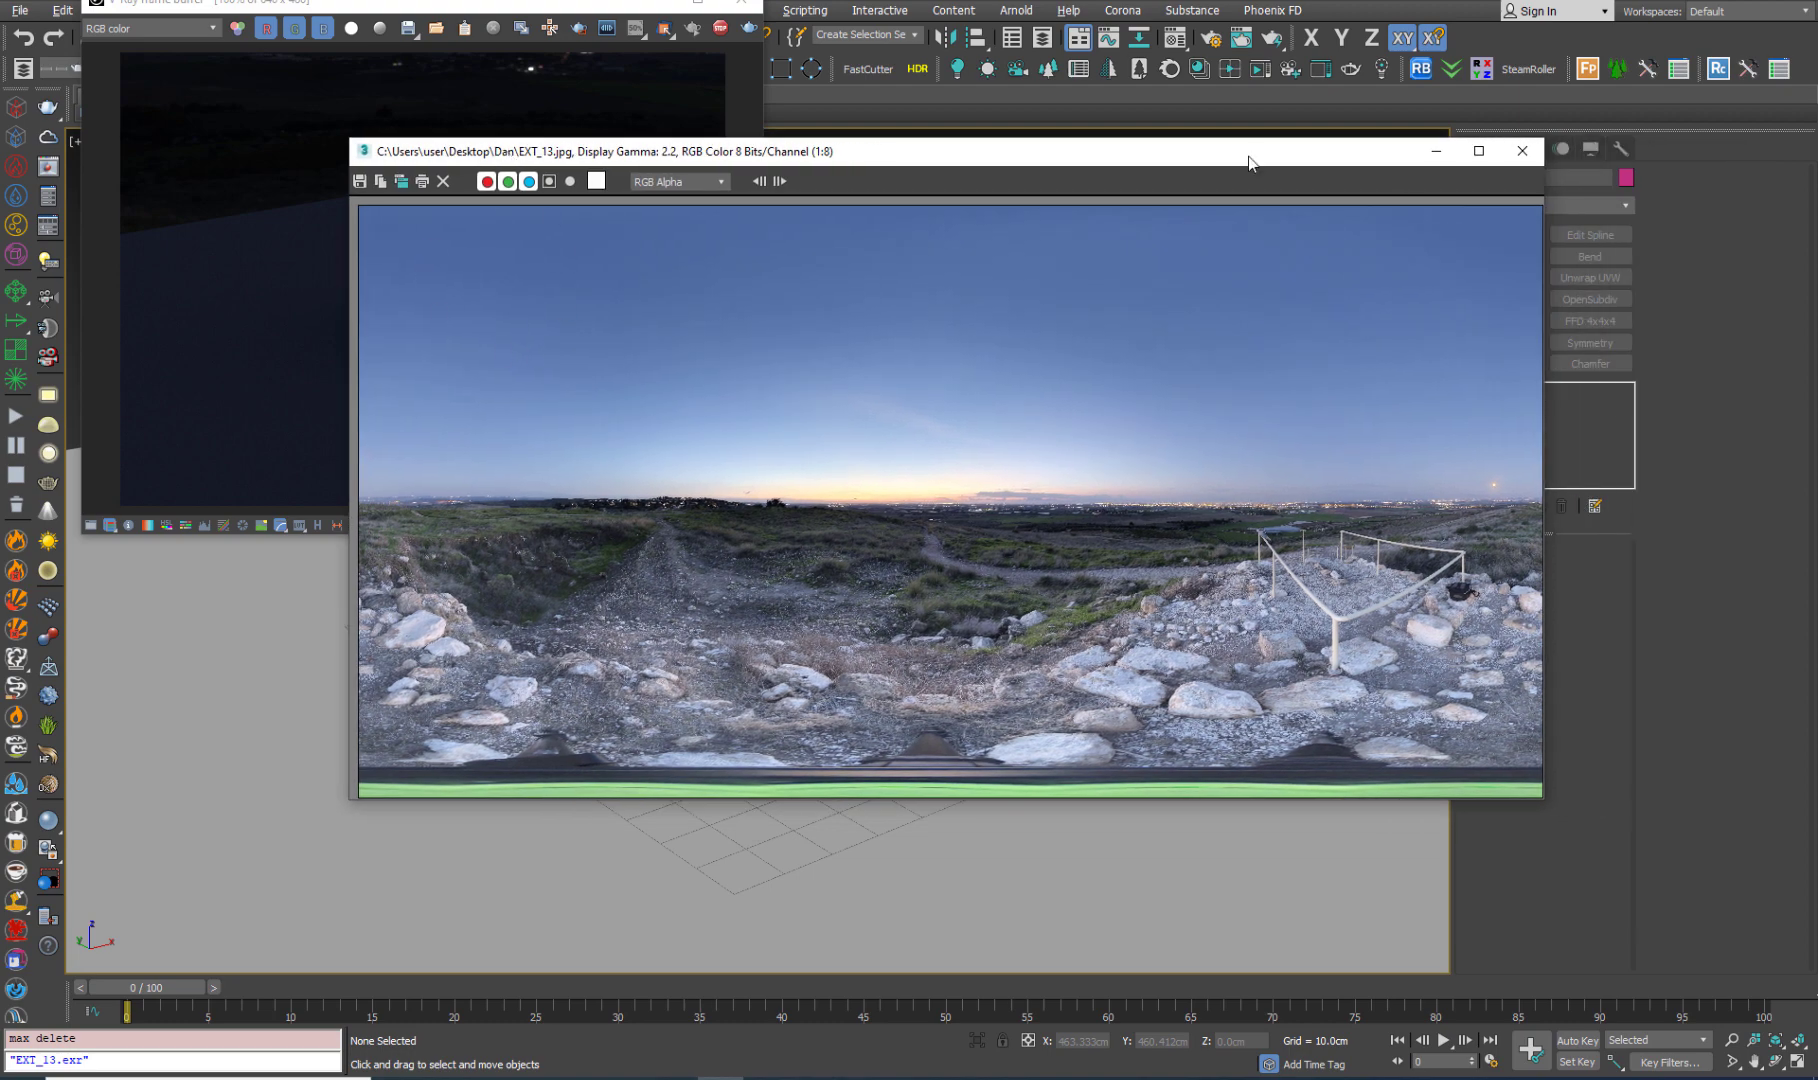
click(1535, 153)
- Switch the HDR file to ext_sola_beach_2015.hdr and try its preview
click(1170, 436)
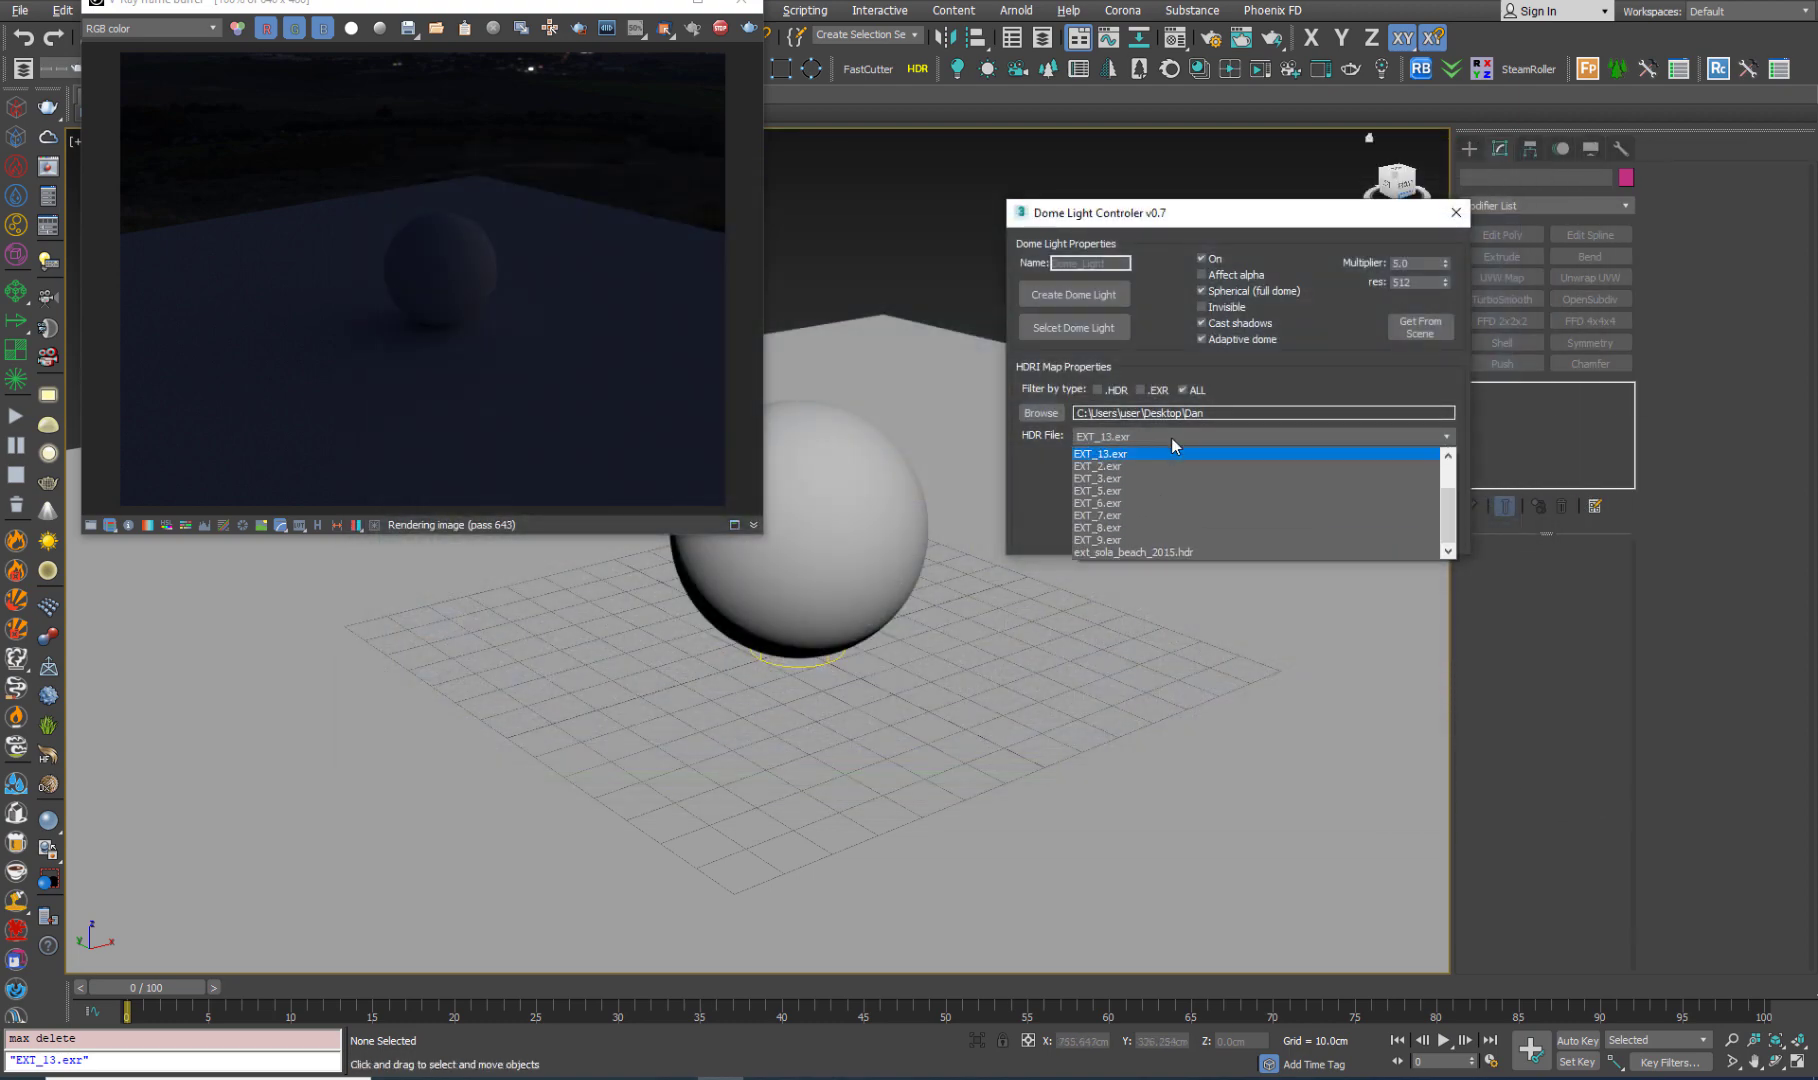
click(1159, 551)
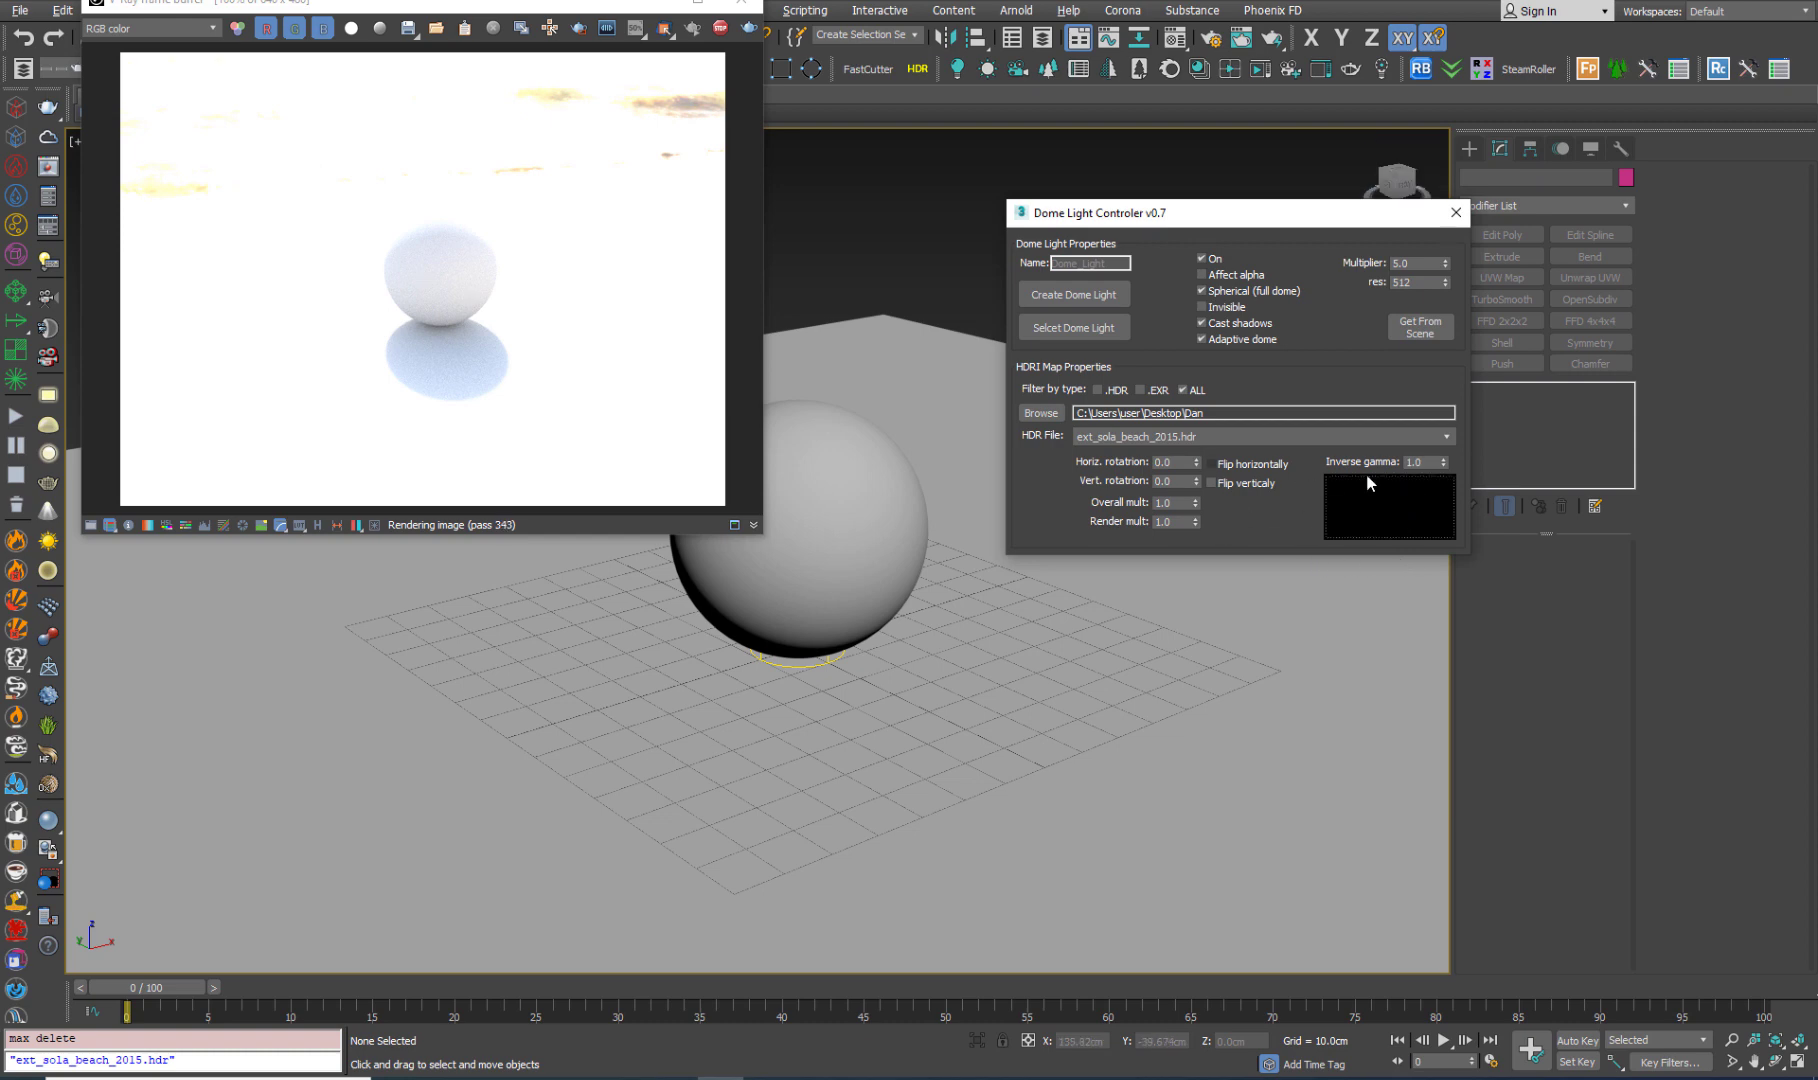
click(1345, 523)
- Set the HDR file back to EXT_1.exr, view its enlarged preview image and close it
click(1148, 439)
scroll(1148, 450, up, 3)
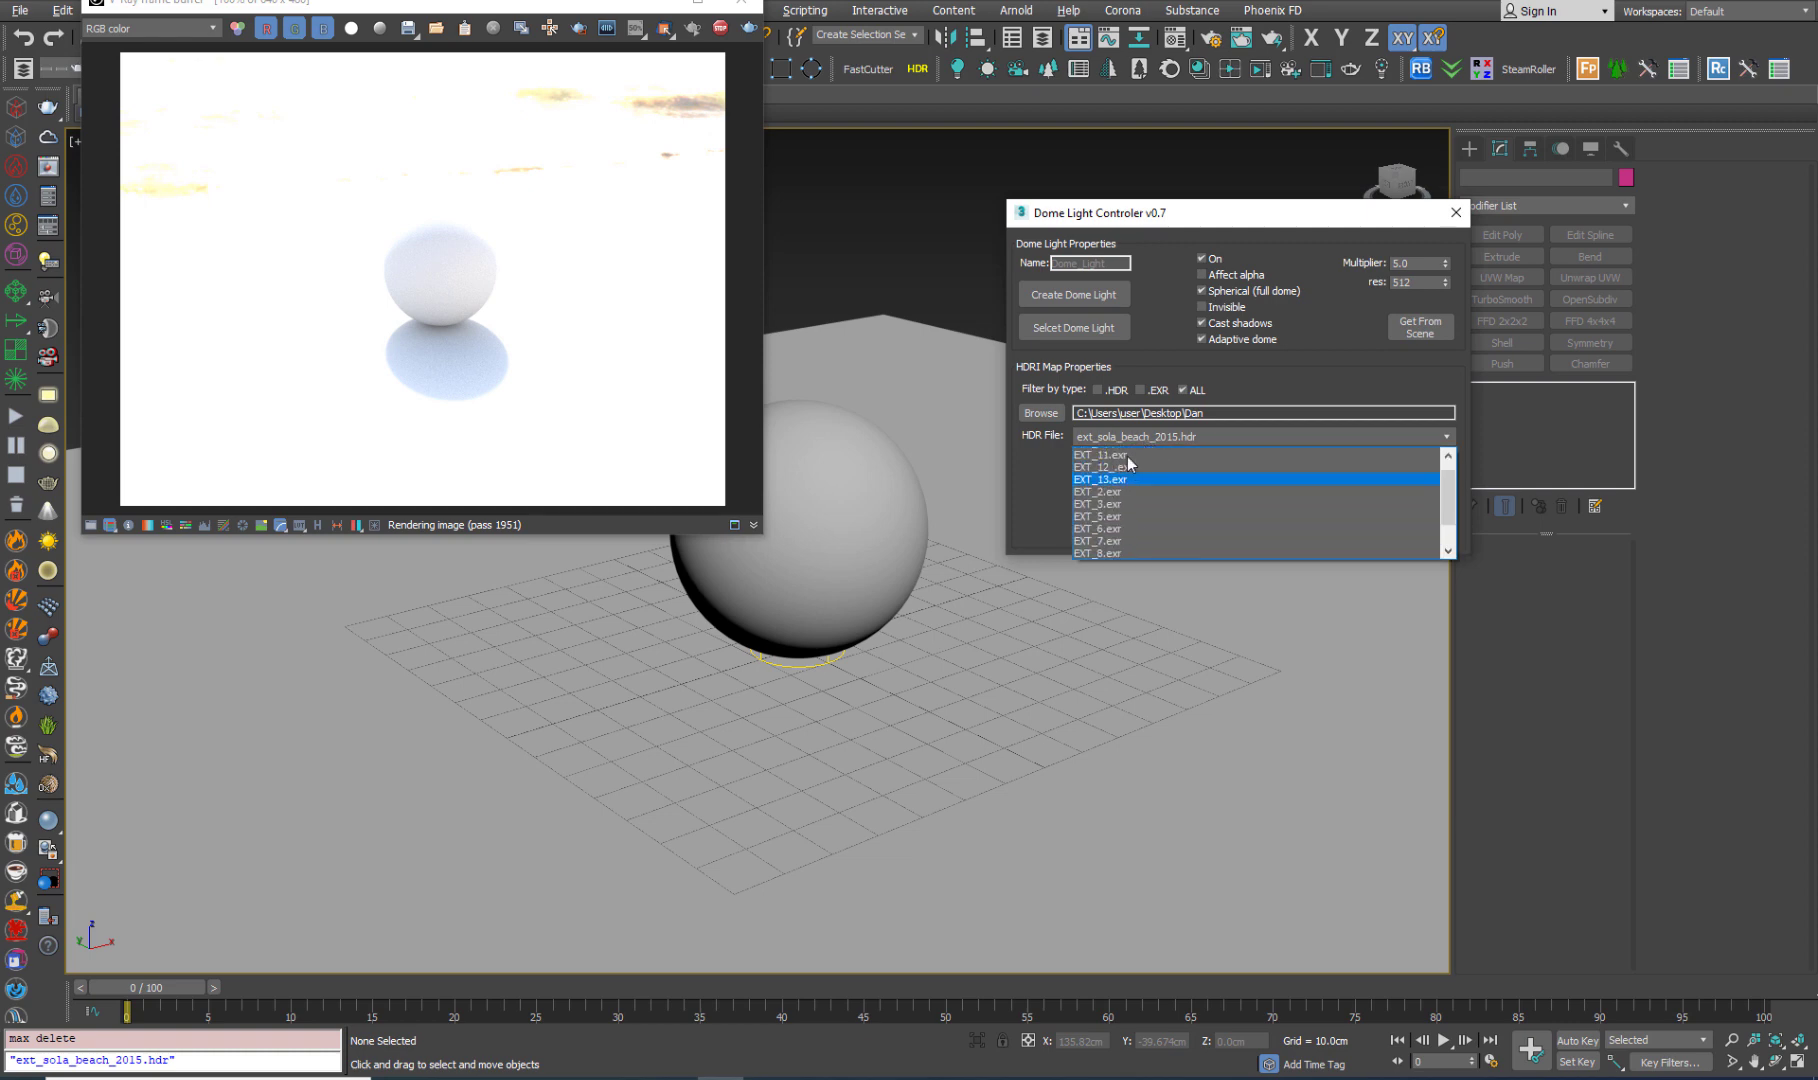
click(1111, 453)
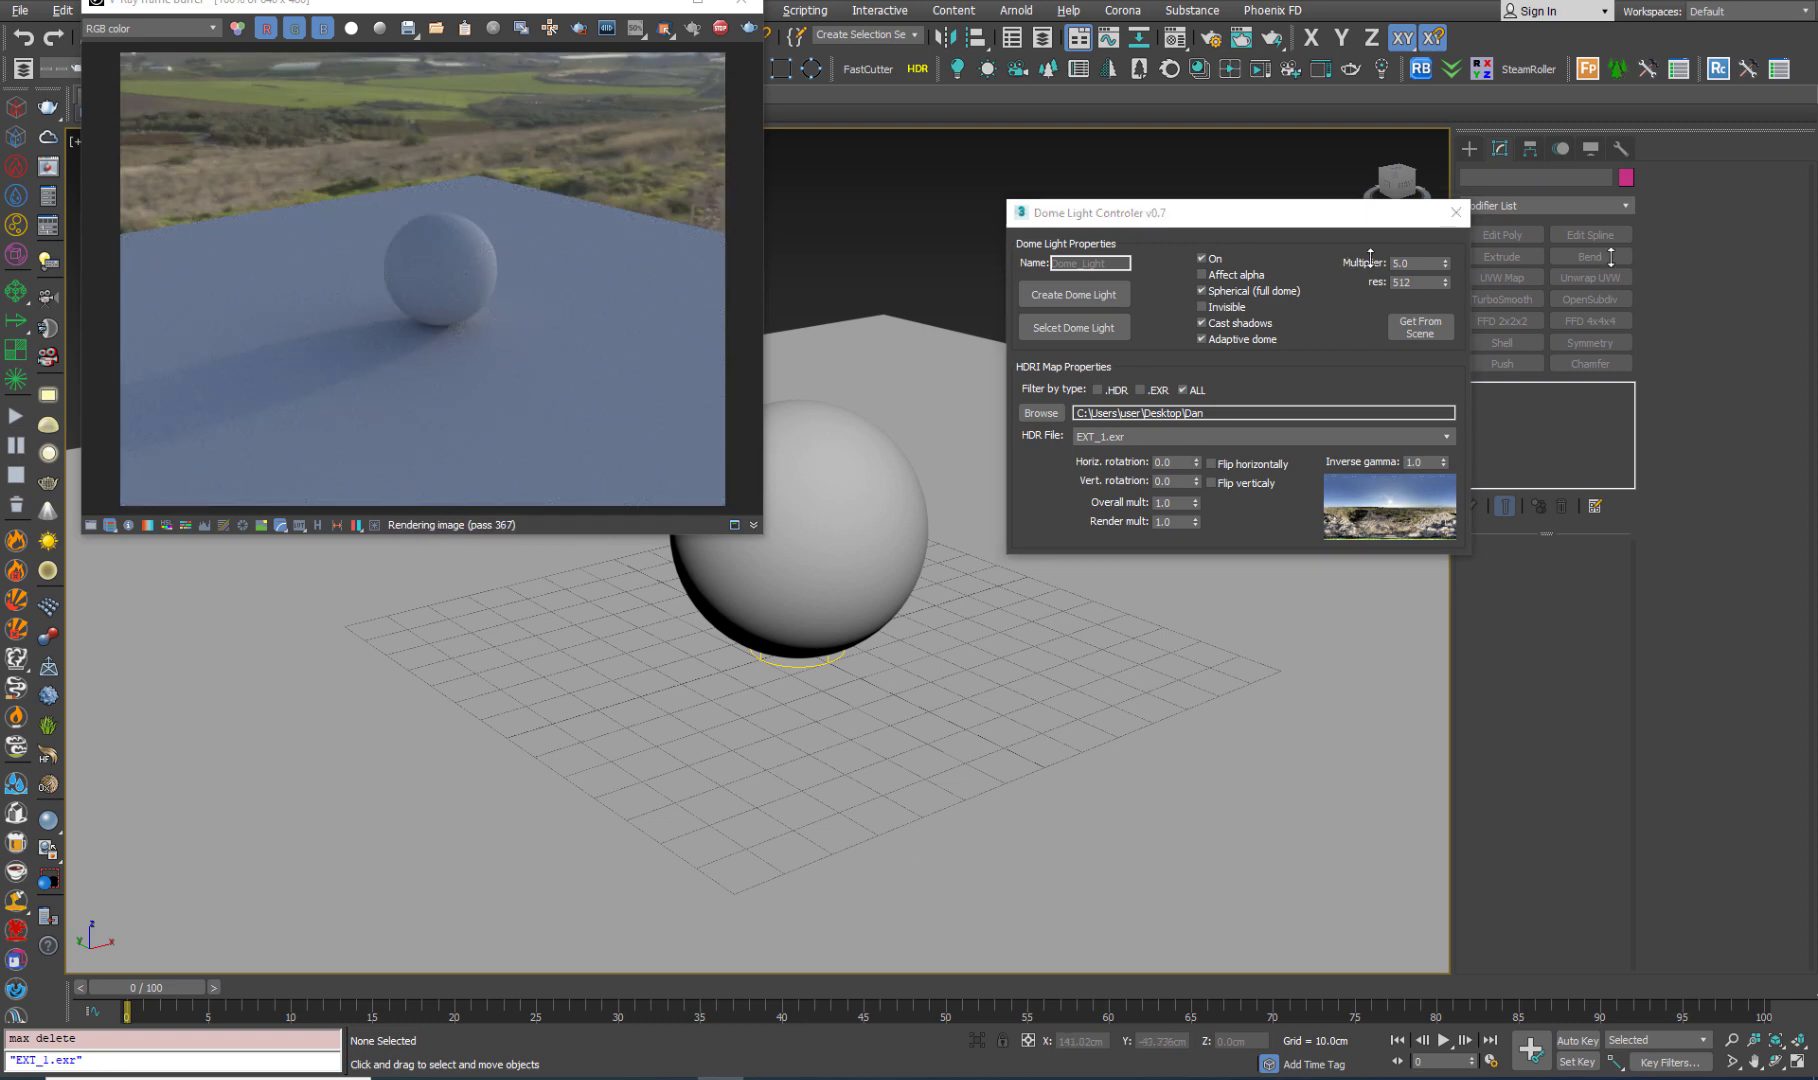
drag(1817, 276, 600, 228)
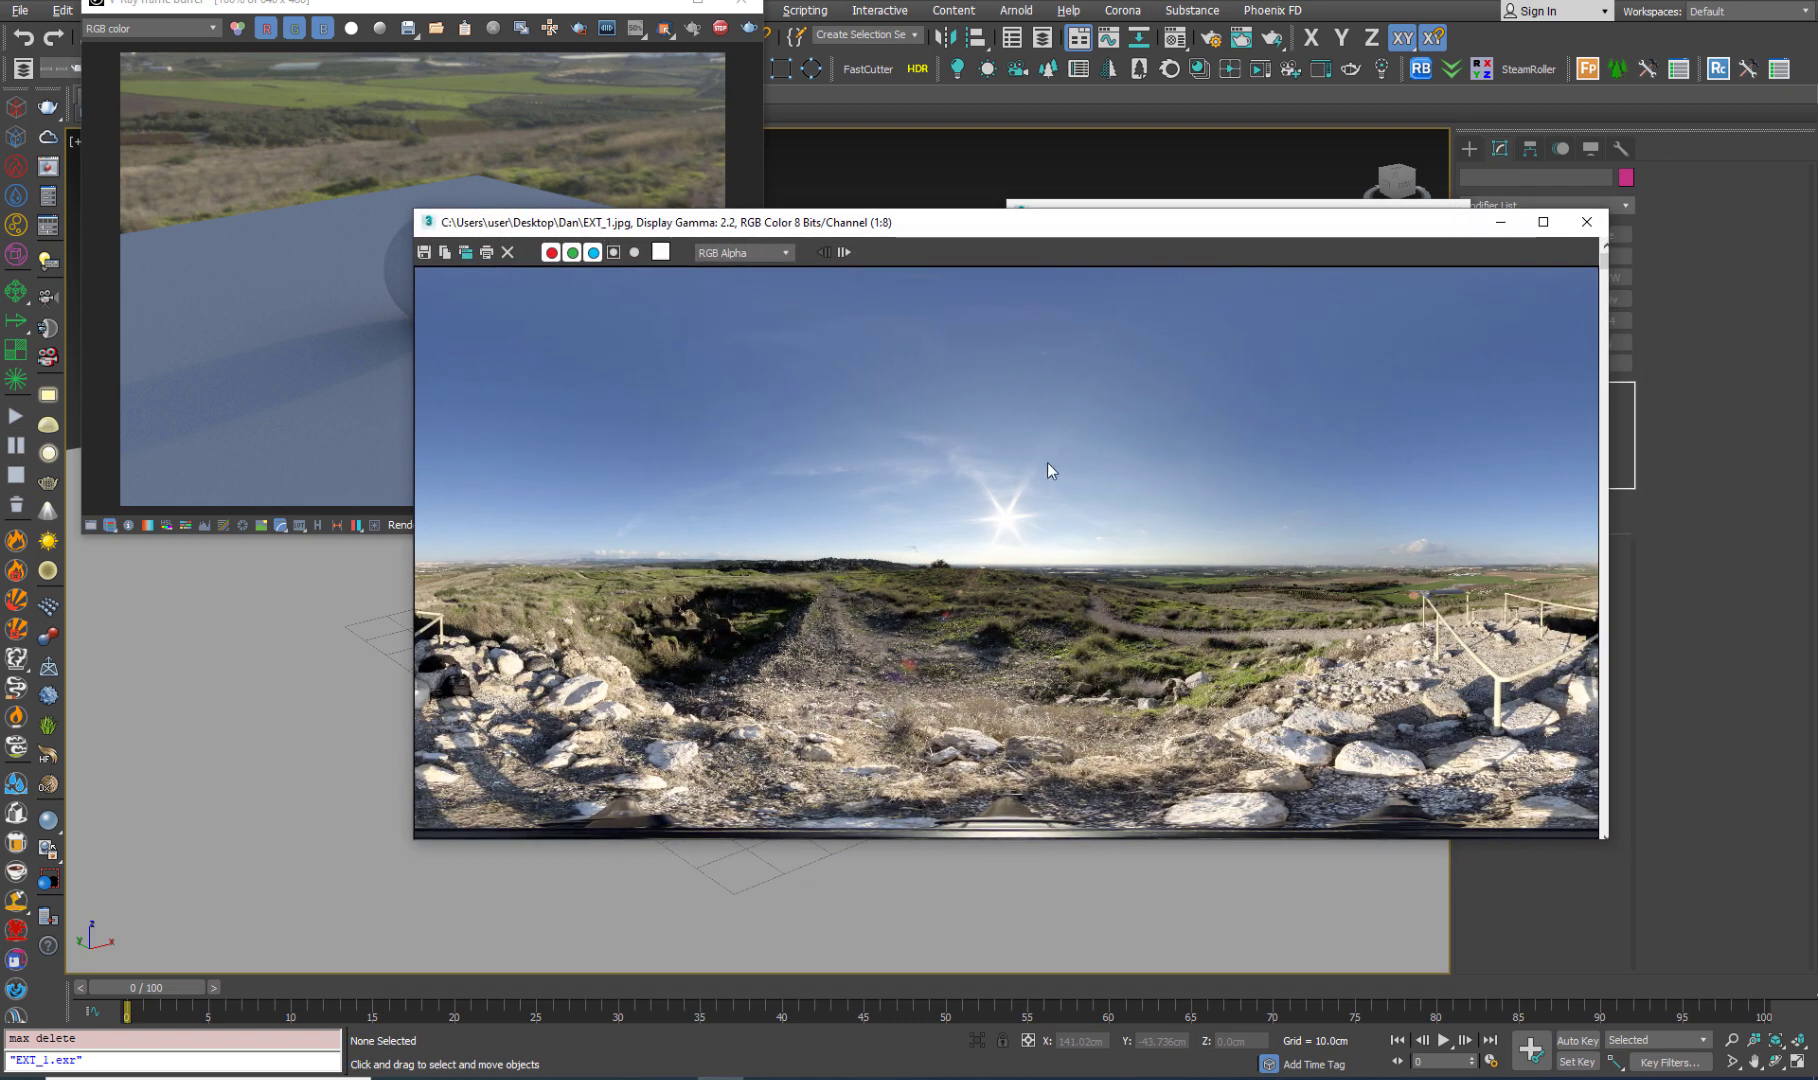
scroll(1060, 480, down, 1)
click(1586, 222)
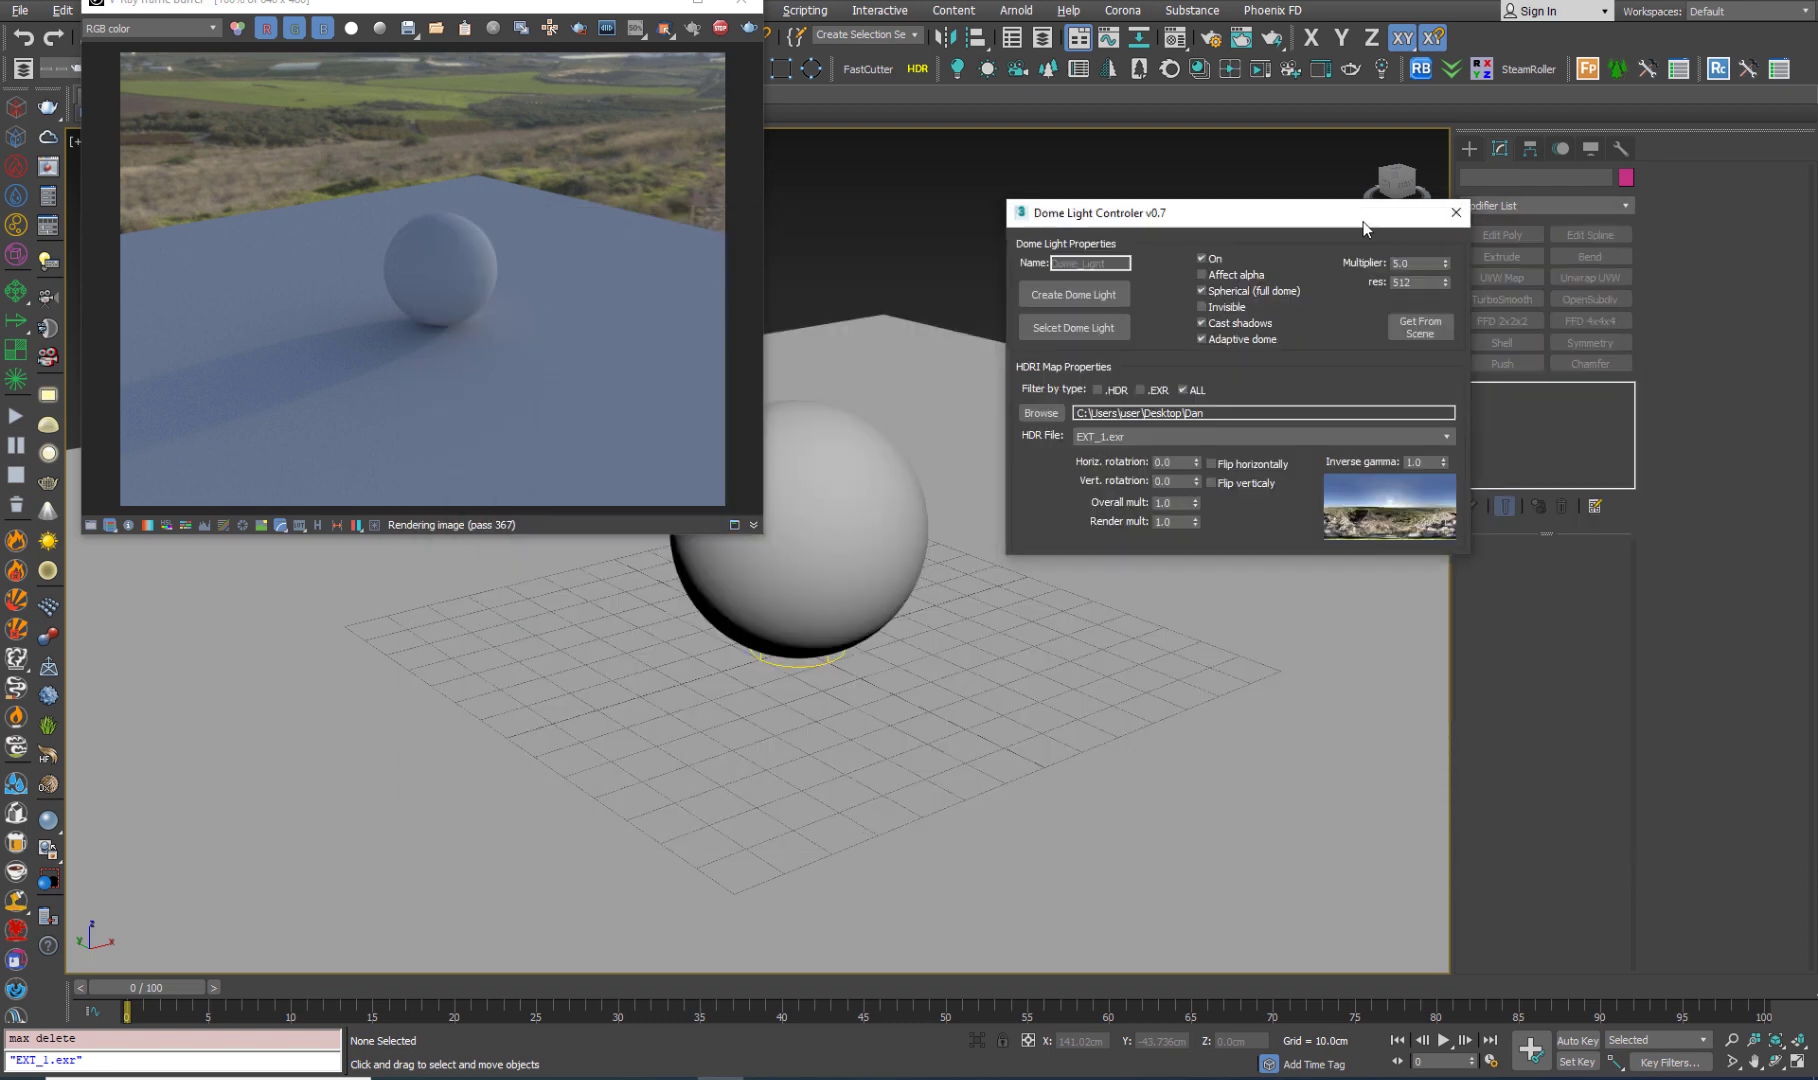
- Close and reopen the Dome Light Controler, and load the existing dome light's settings from the scene
drag(1372, 222, 1288, 200)
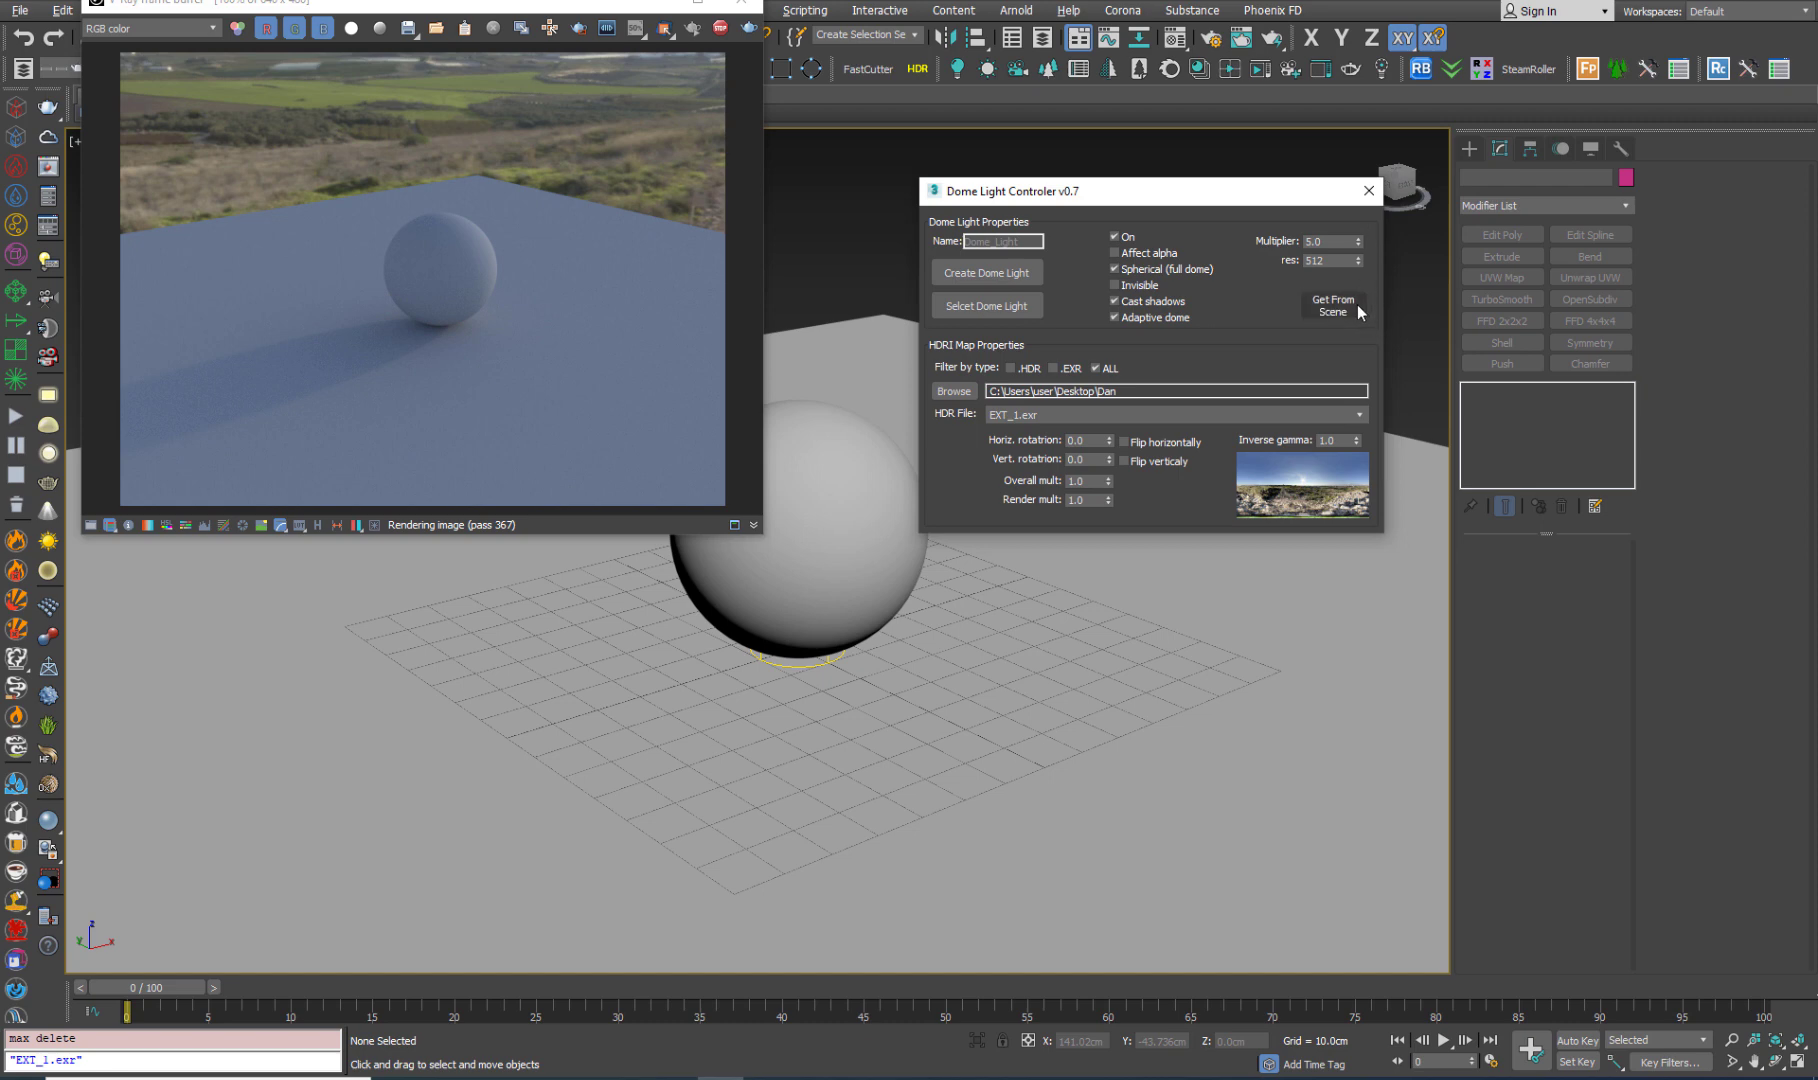
click(1368, 191)
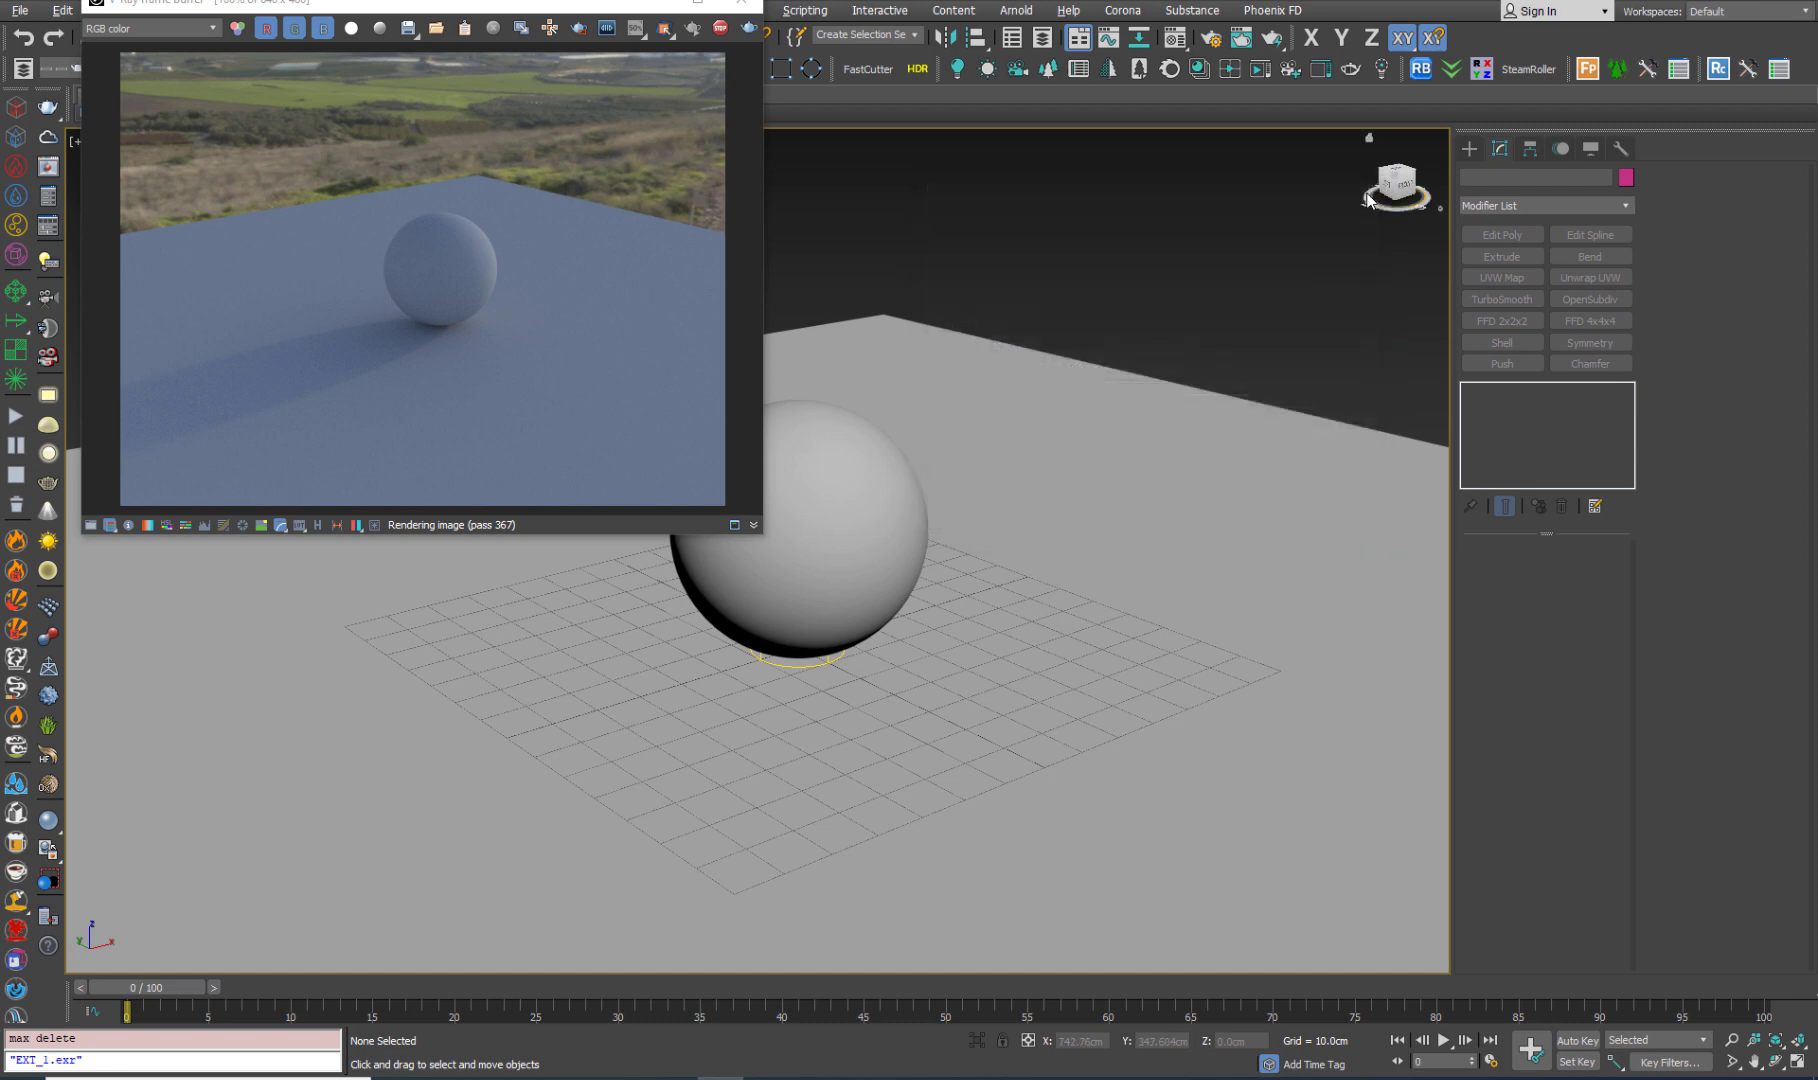
drag(1817, 560, 1141, 557)
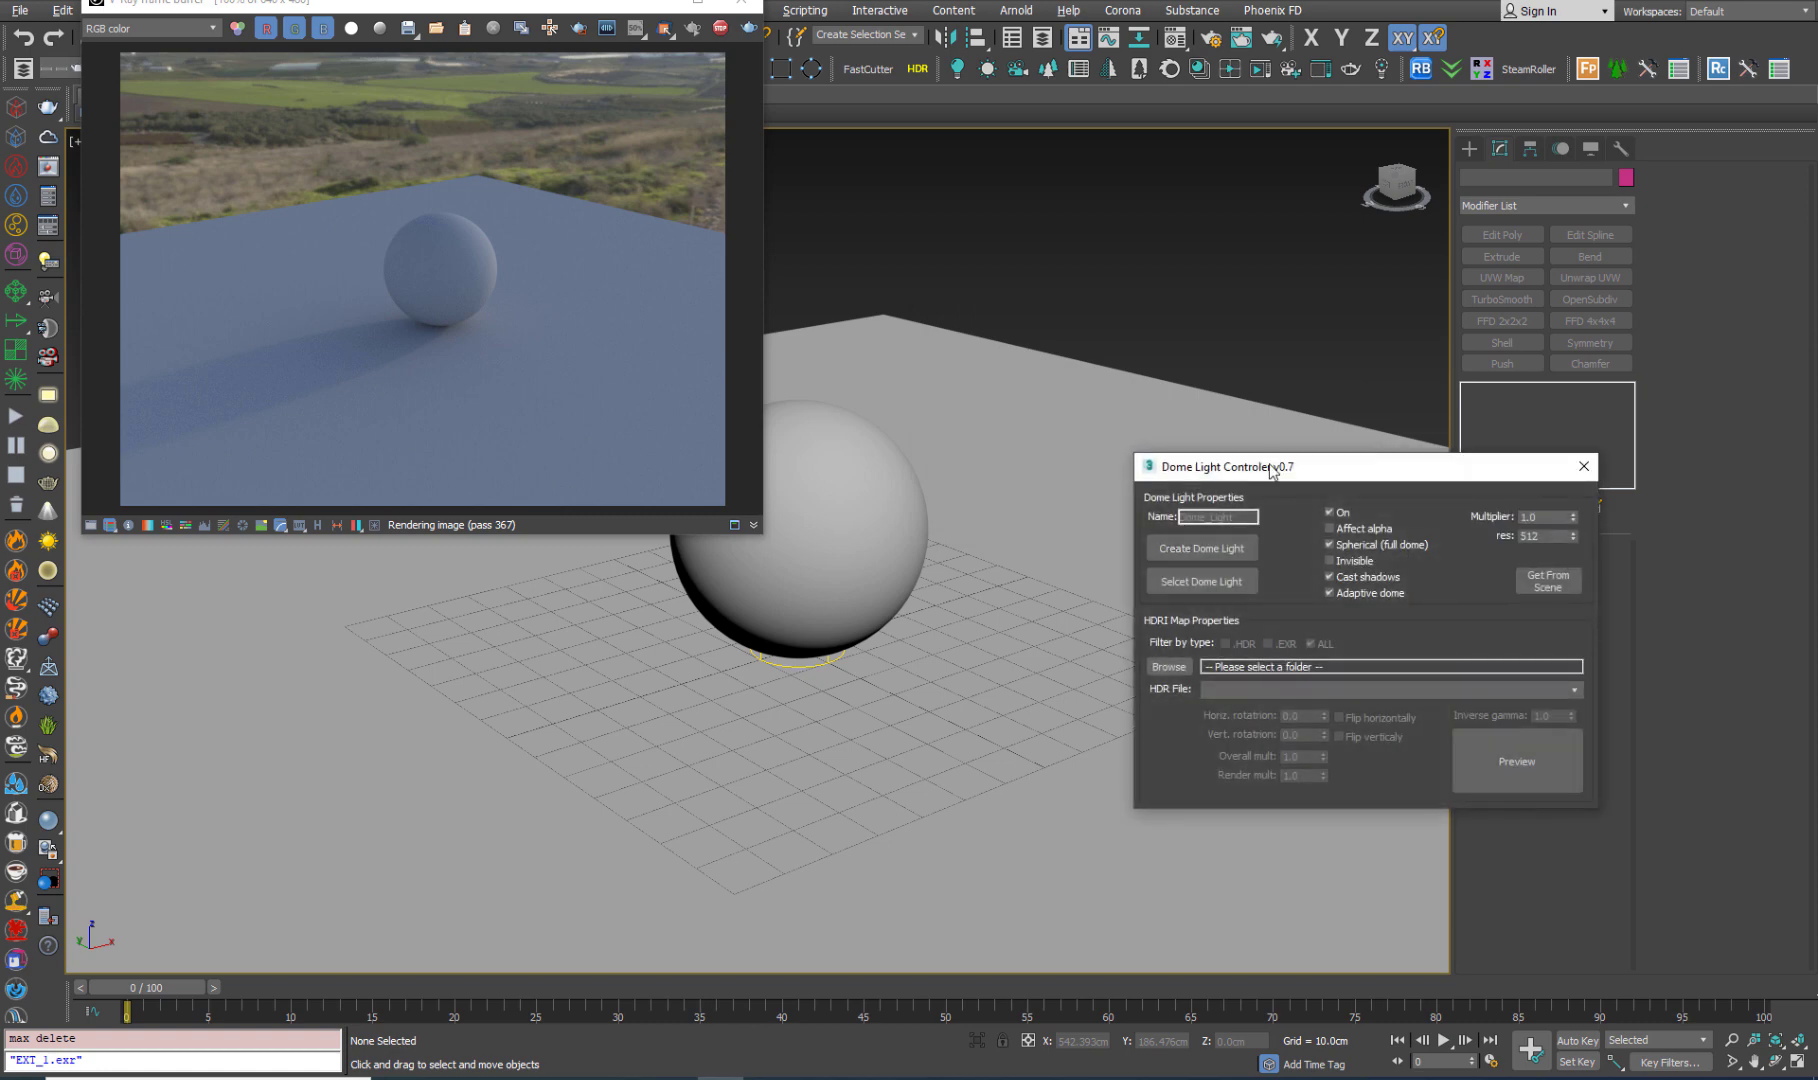
drag(1271, 470, 1095, 333)
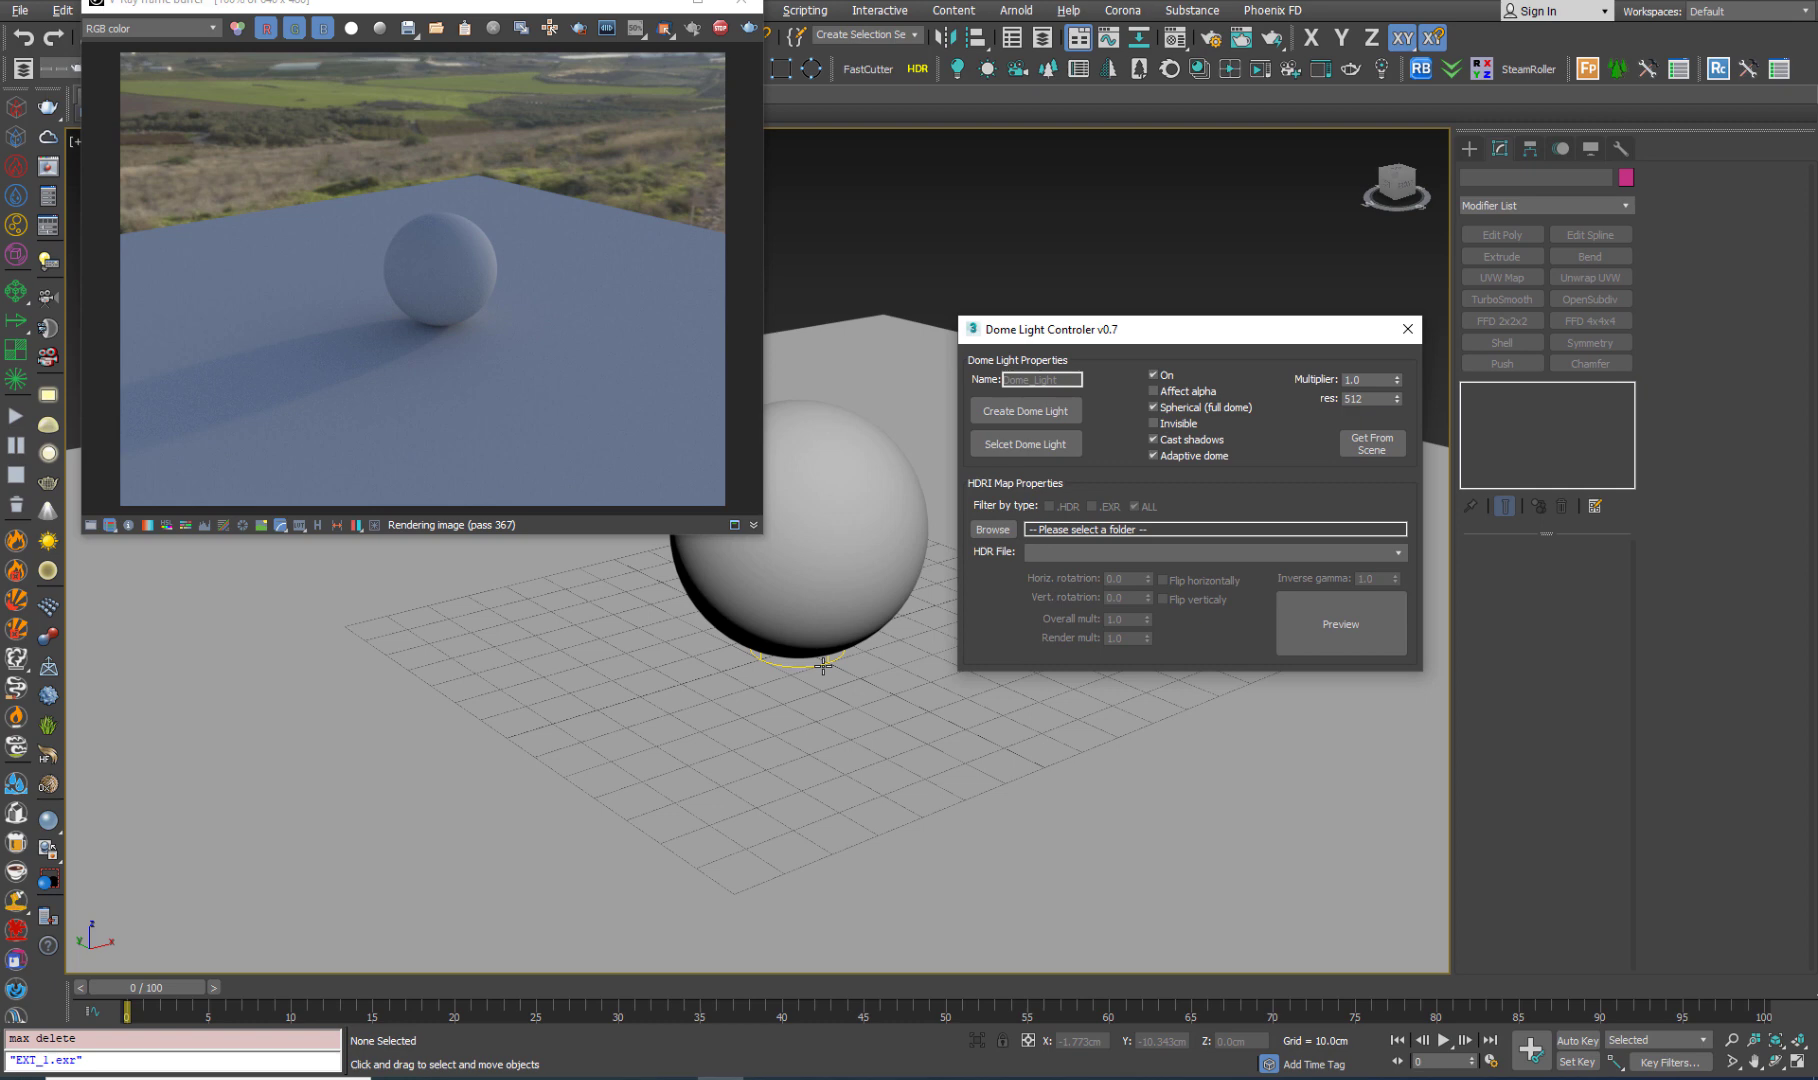
click(1381, 450)
- Select the dome light through the controller and move it along X to about -73.2 cm
click(1040, 445)
drag(835, 637, 528, 717)
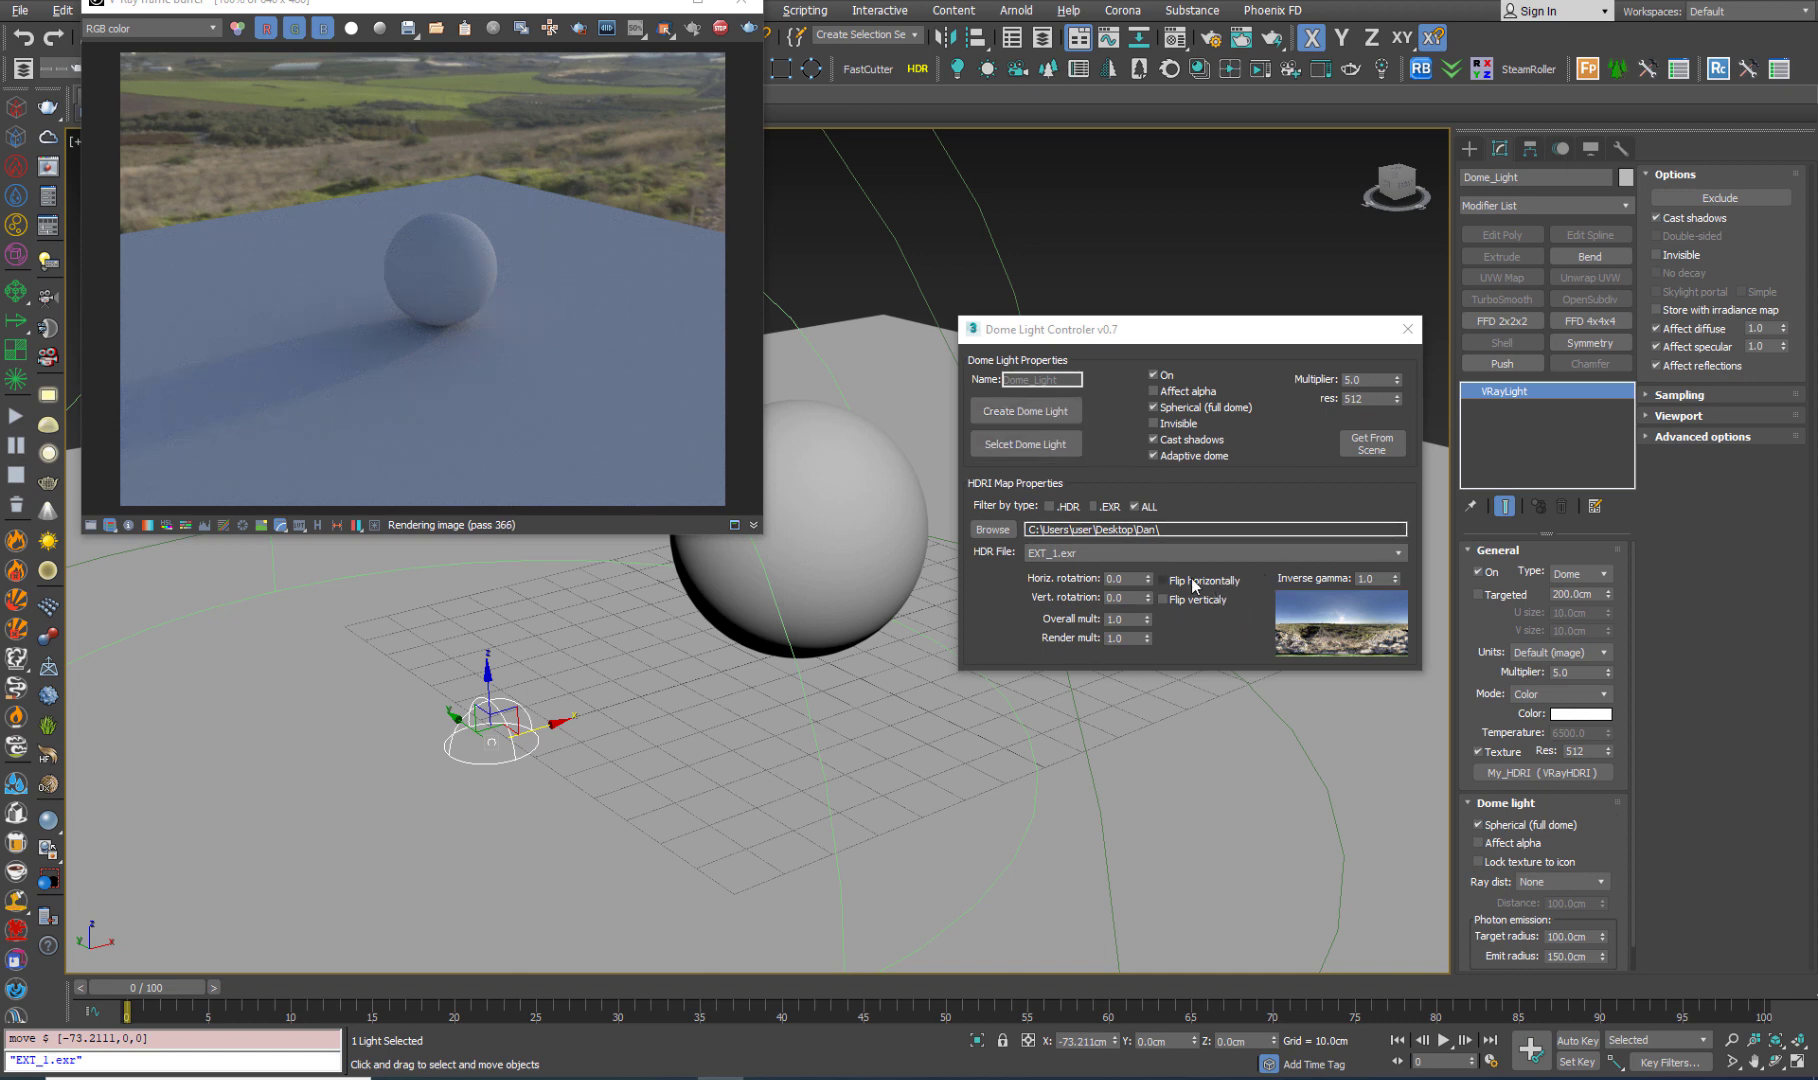
- Set the HDRI map's horizontal rotation to 50 and vertical rotation to 10
double_click(1135, 582)
text(50)
double_click(1132, 598)
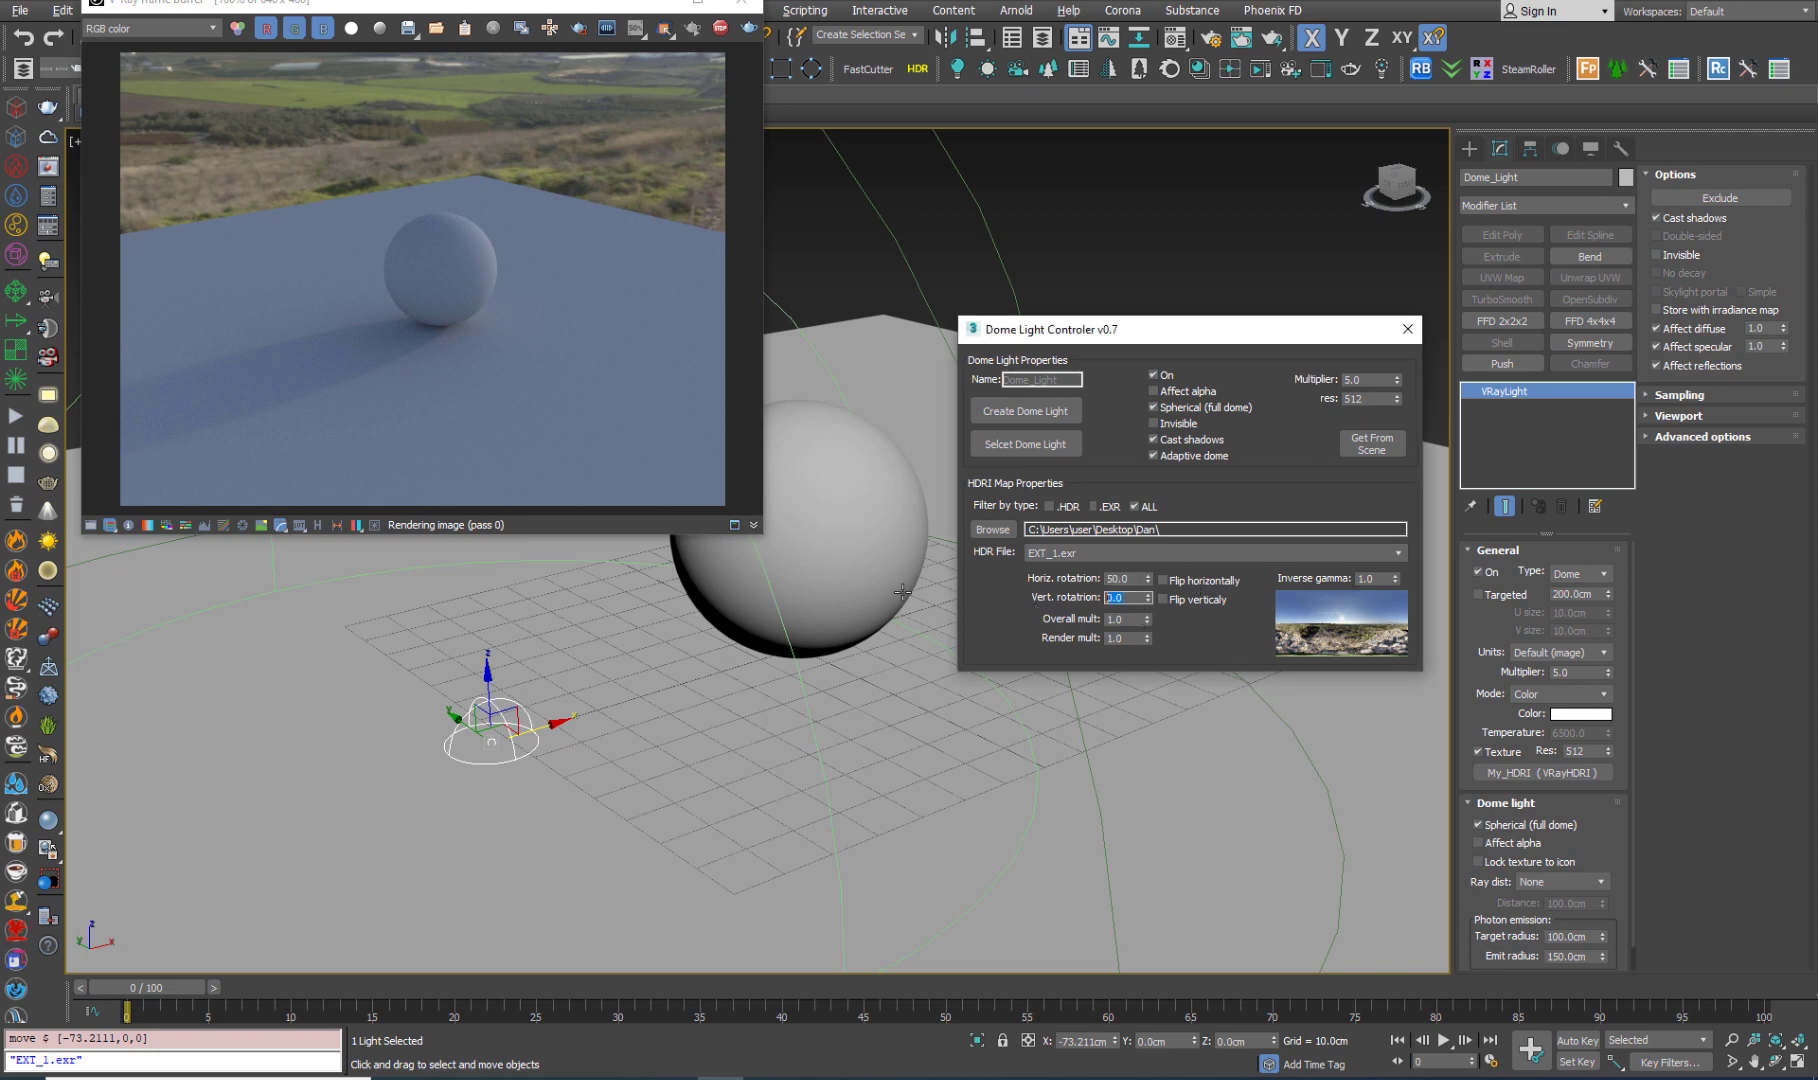
text(10)
key(Return)
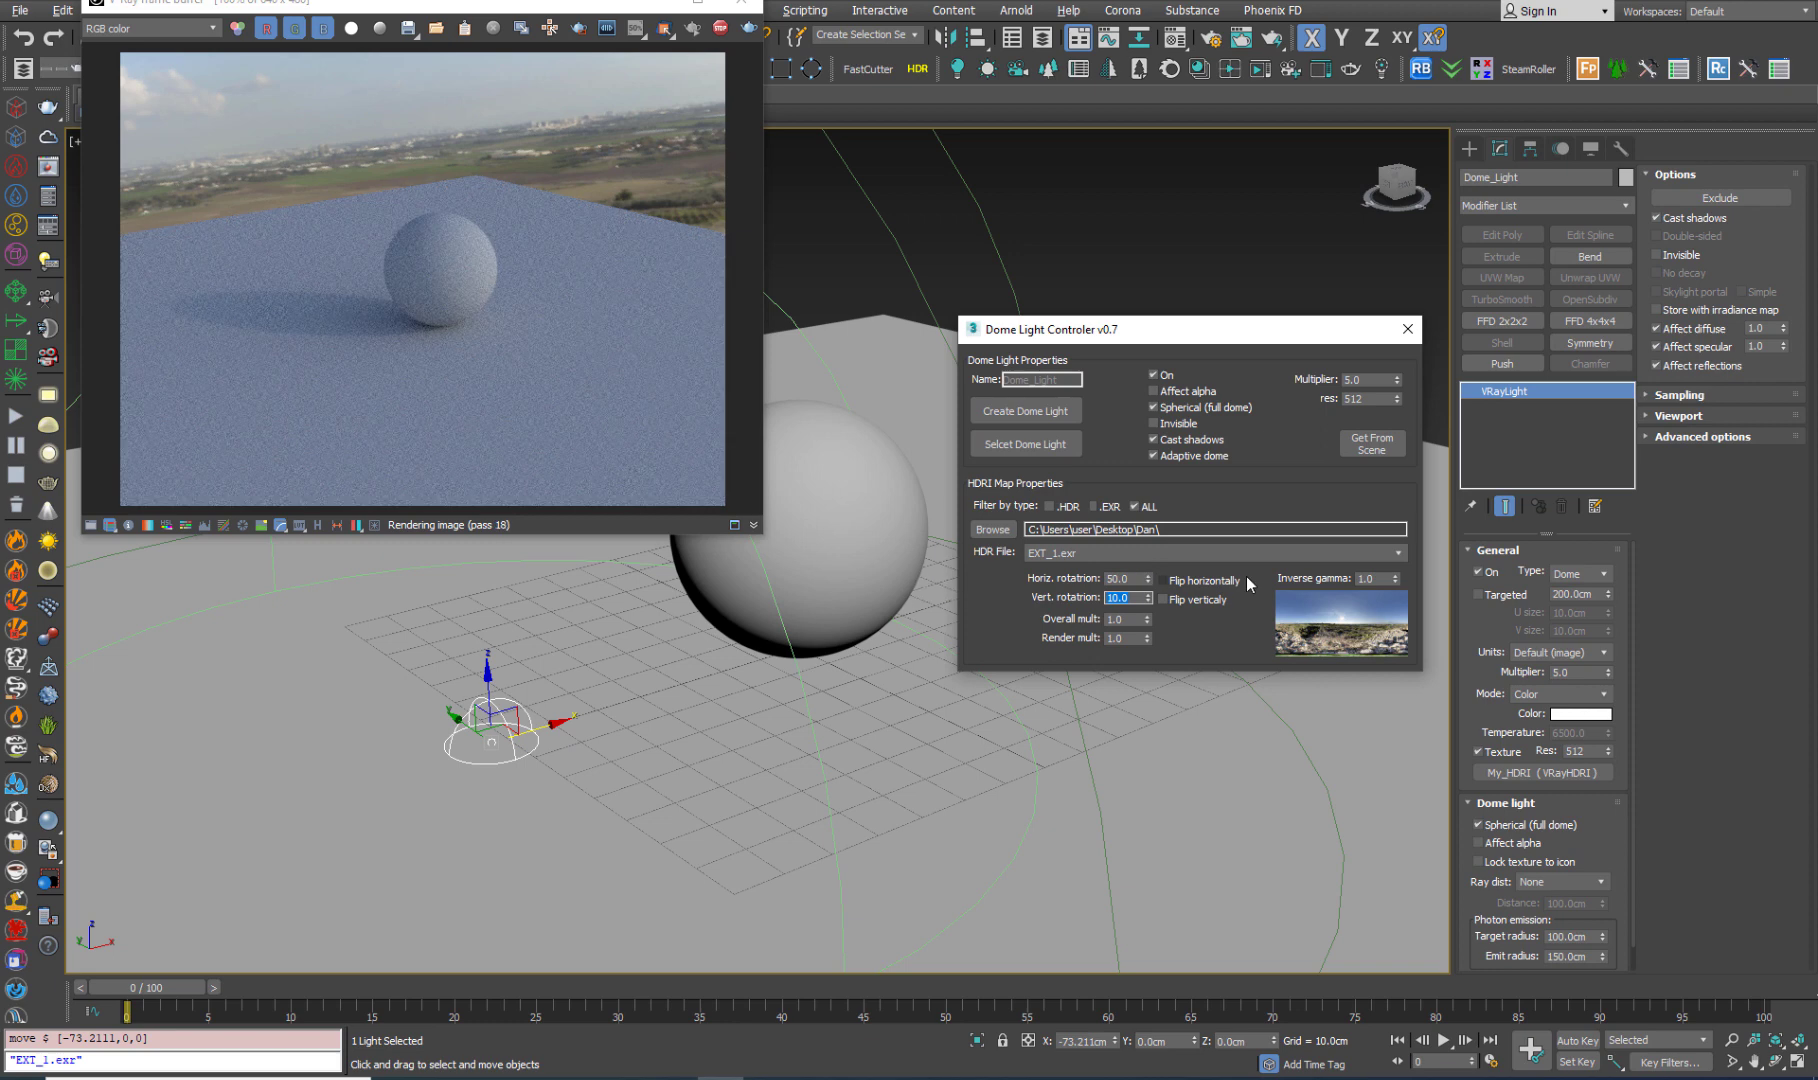
- Flip the HDRI map horizontally and set its inverse gamma to 0.8
double_click(1370, 579)
text(0.8)
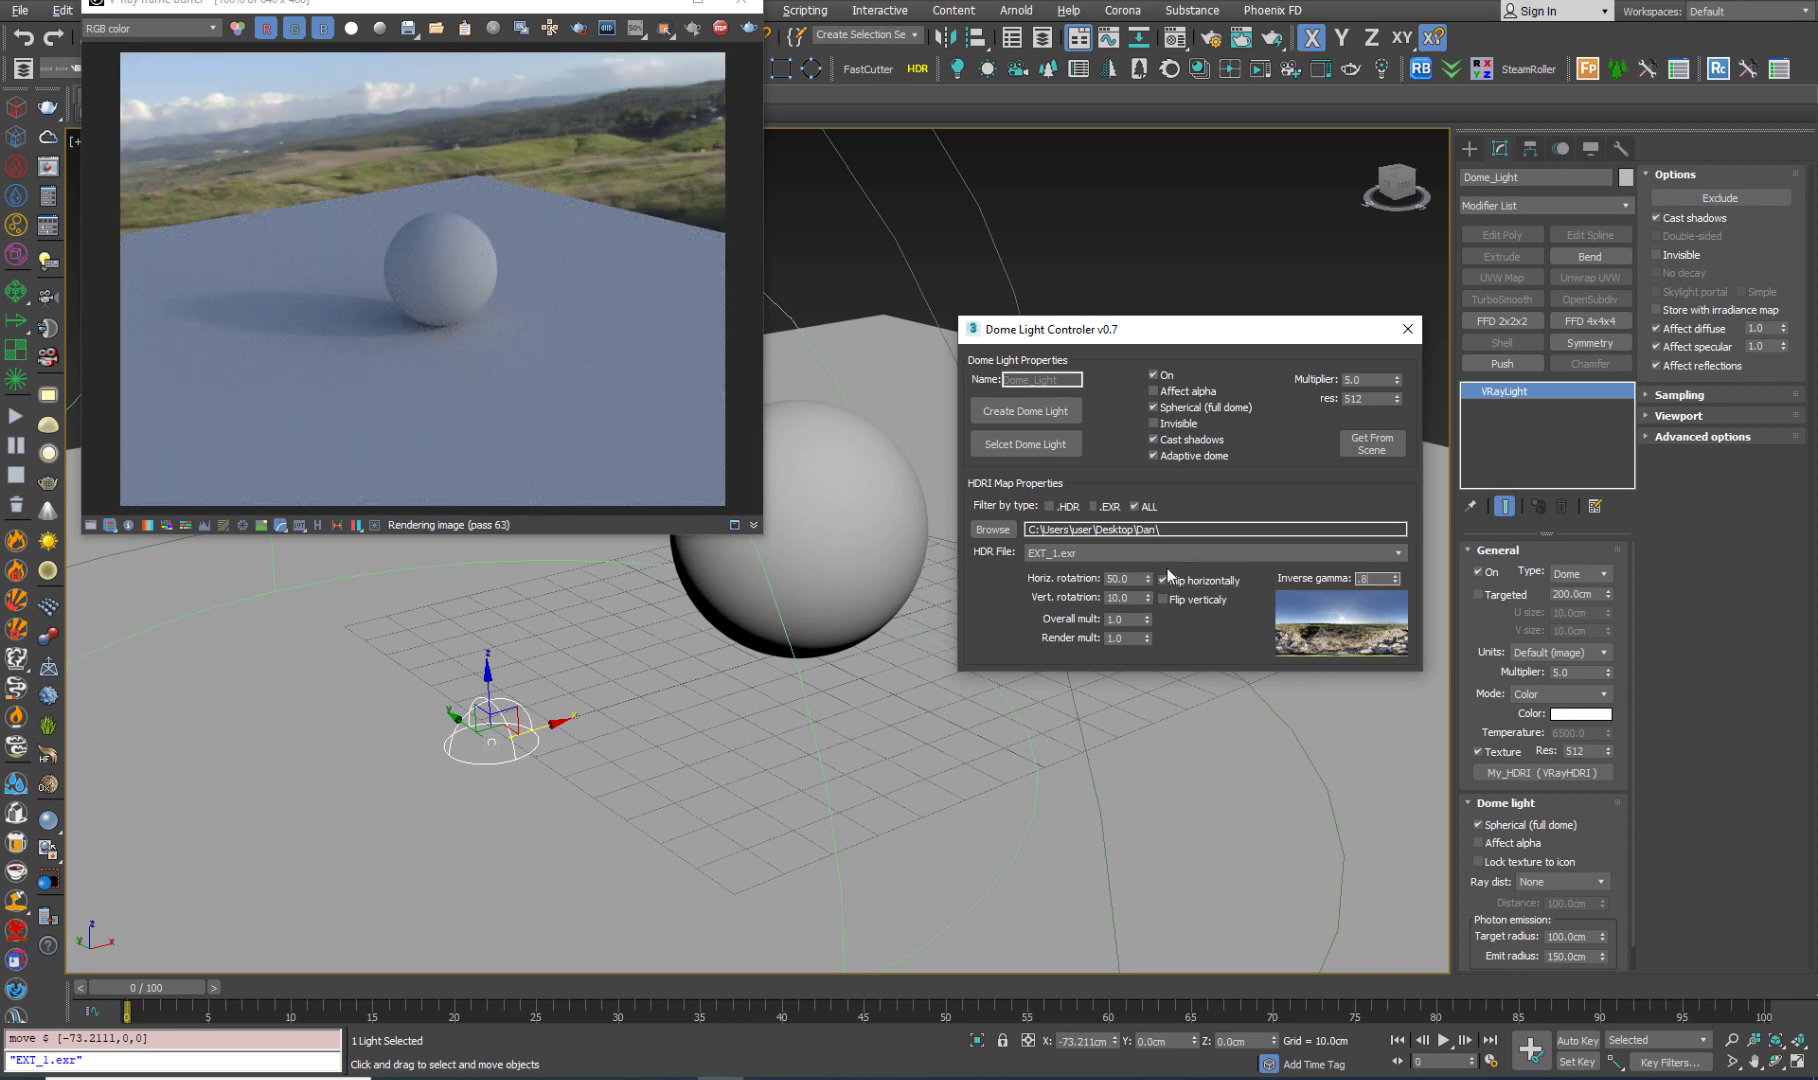
key(Return)
- Close the Dome Light Controler, reopen it, and reload the modified dome light settings from the scene
click(1064, 714)
click(1403, 331)
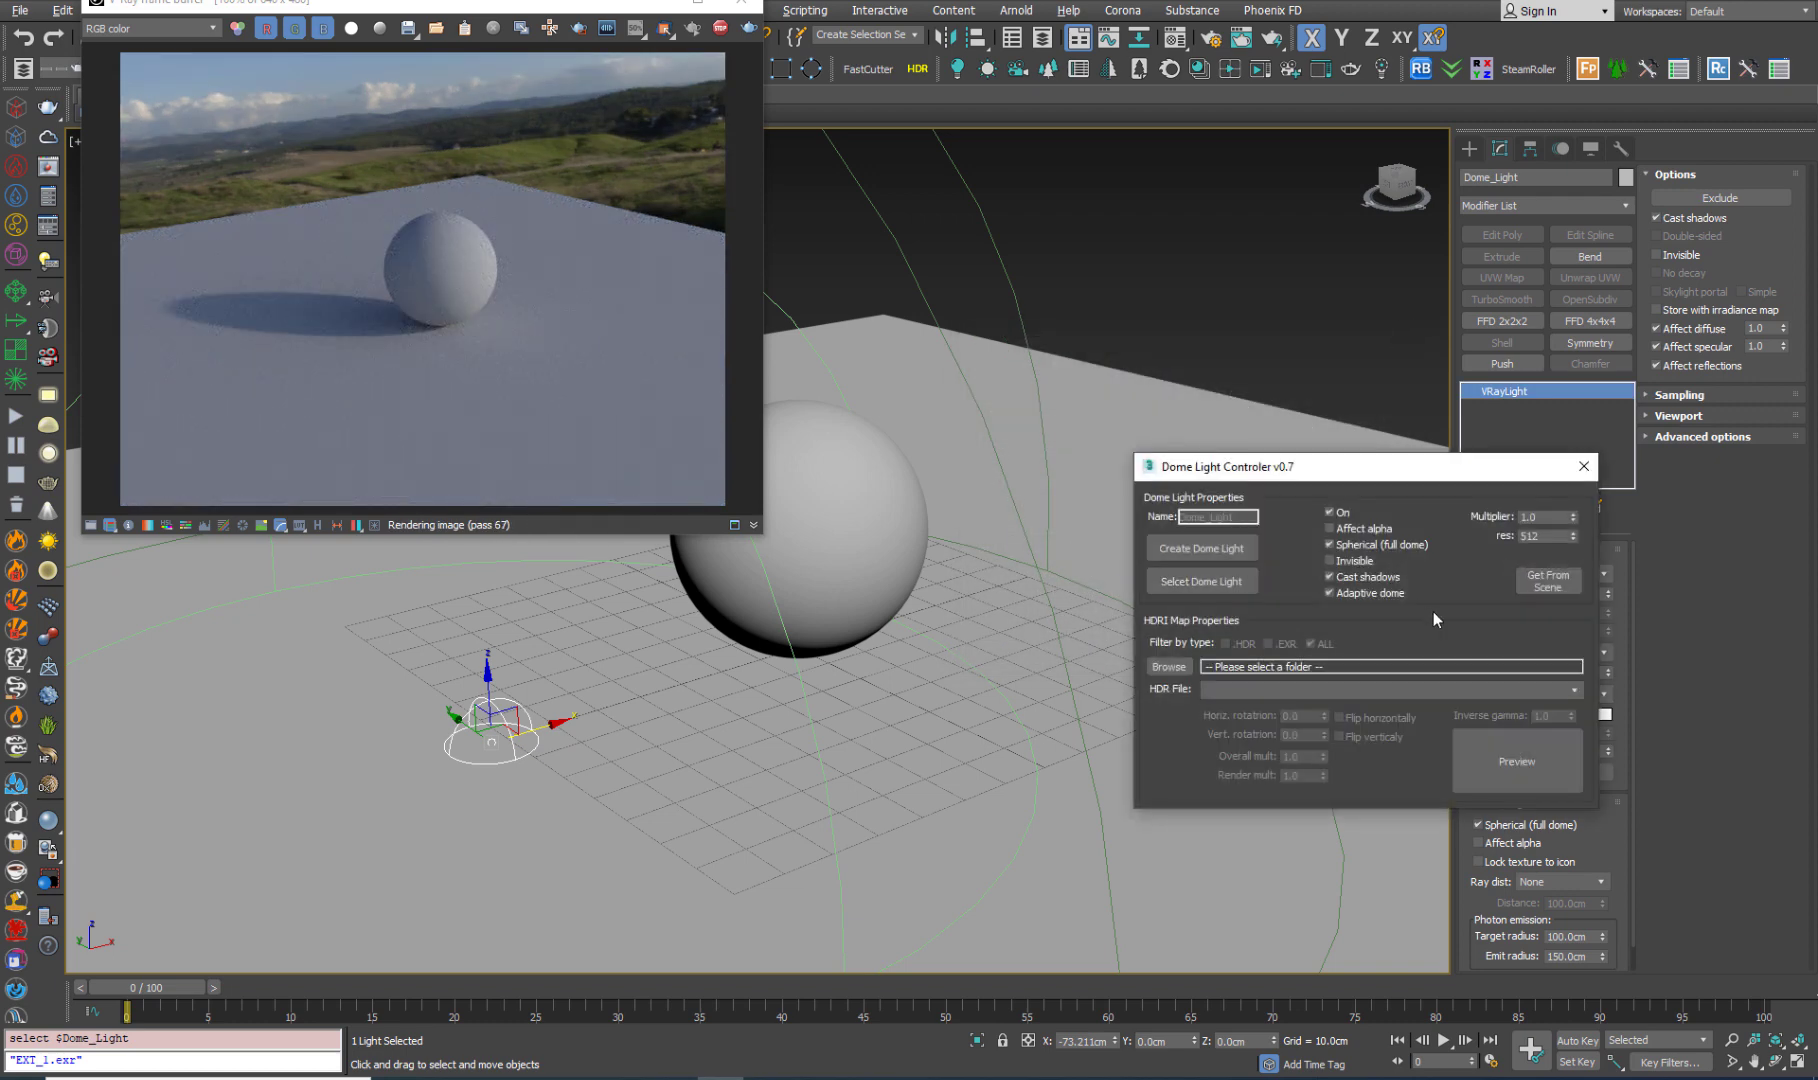
click(1567, 587)
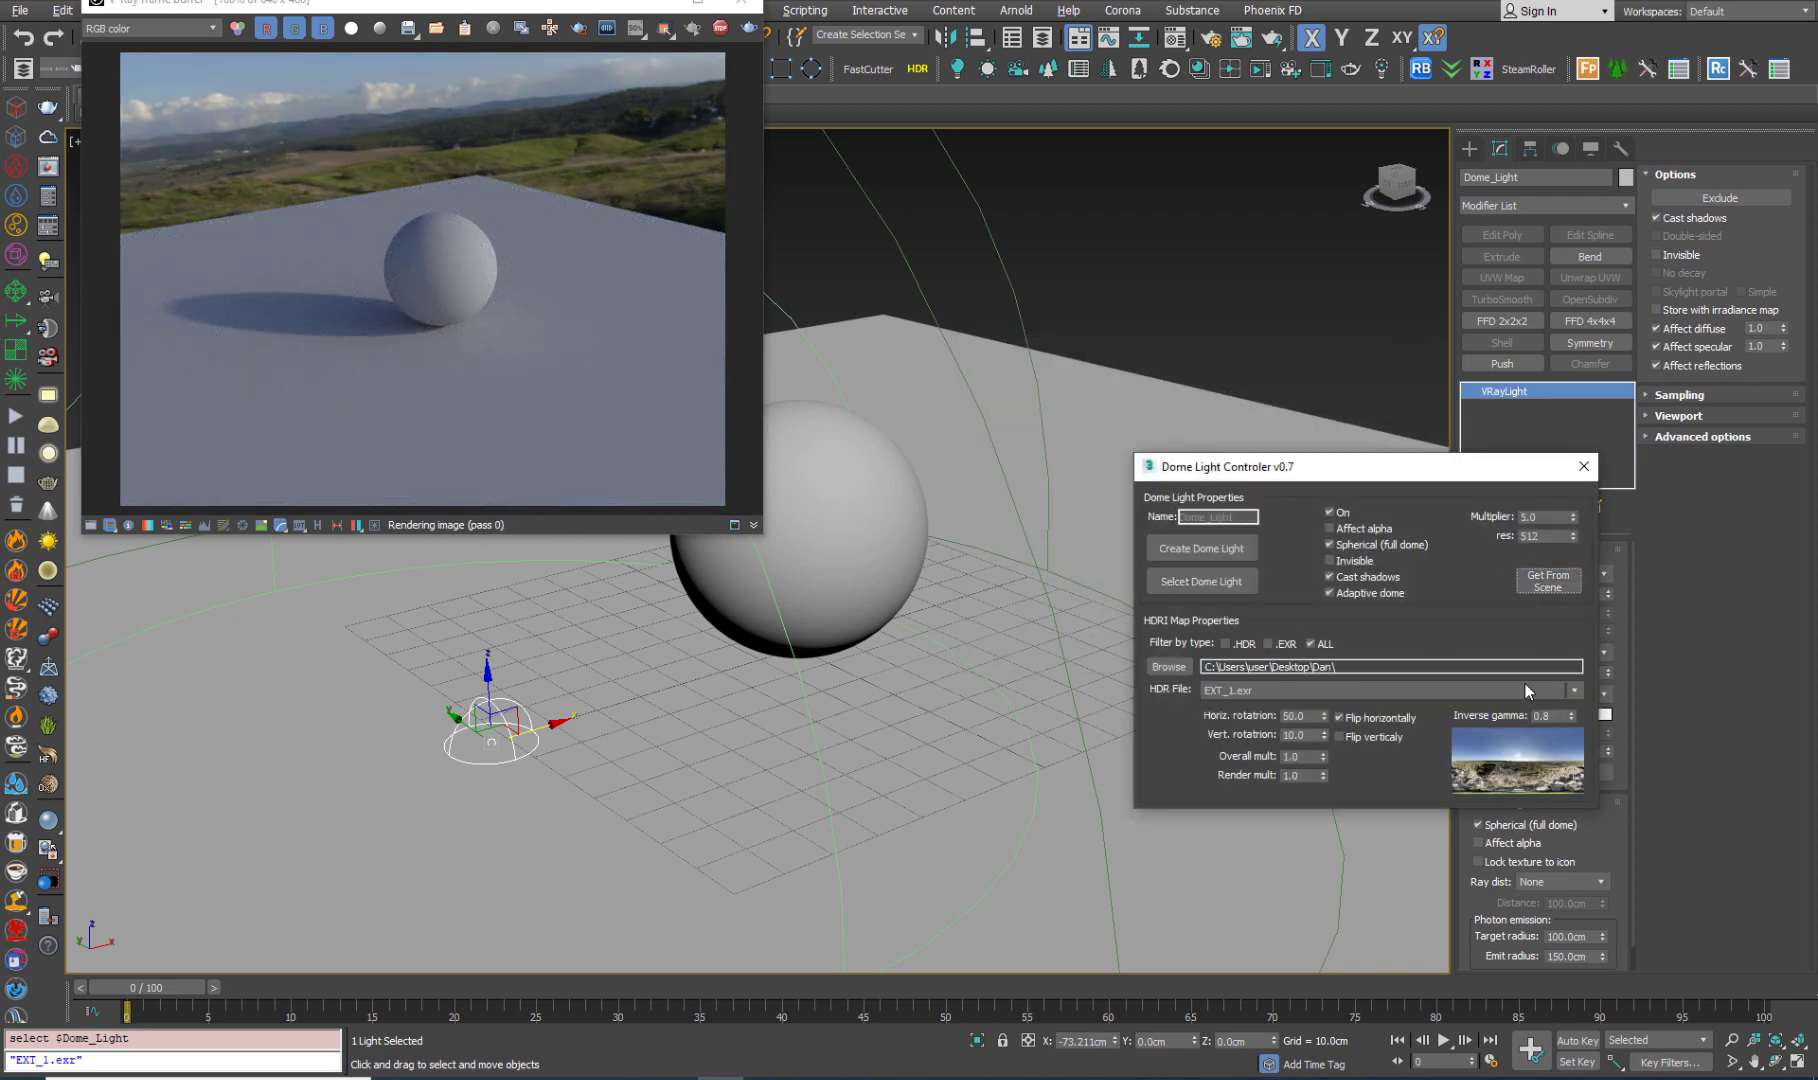